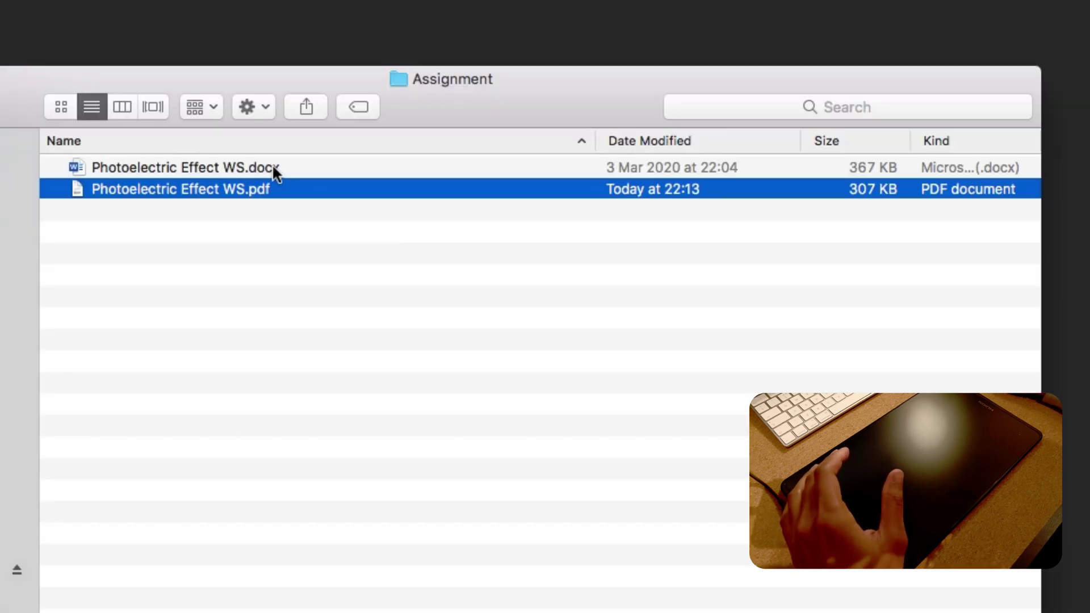
Look over Photoelectric Effect WS.docx and its PDF copy in the Assignment folder.
click(465, 181)
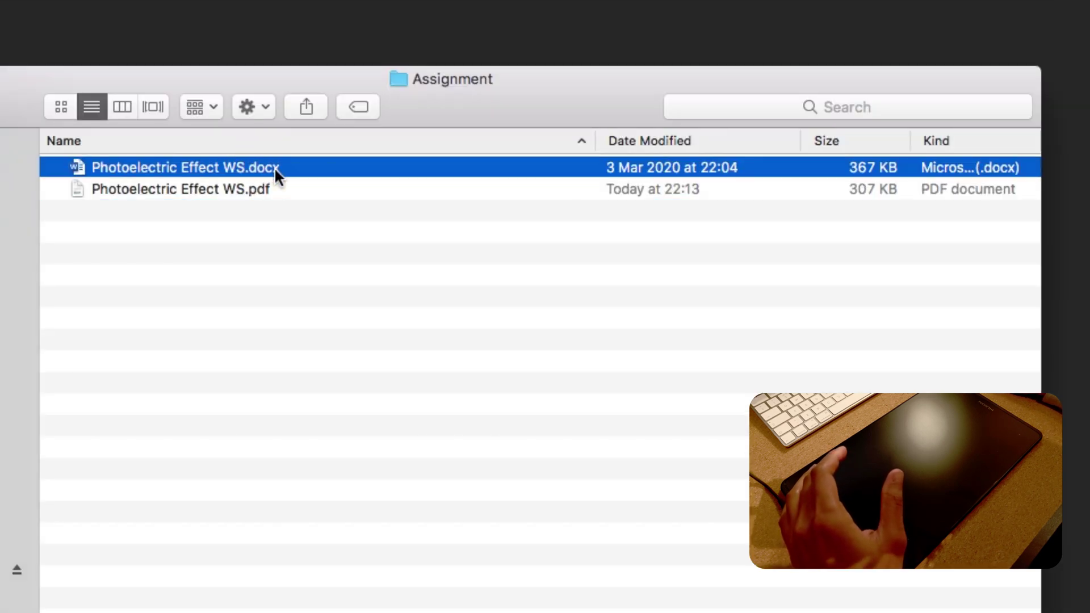
click(246, 189)
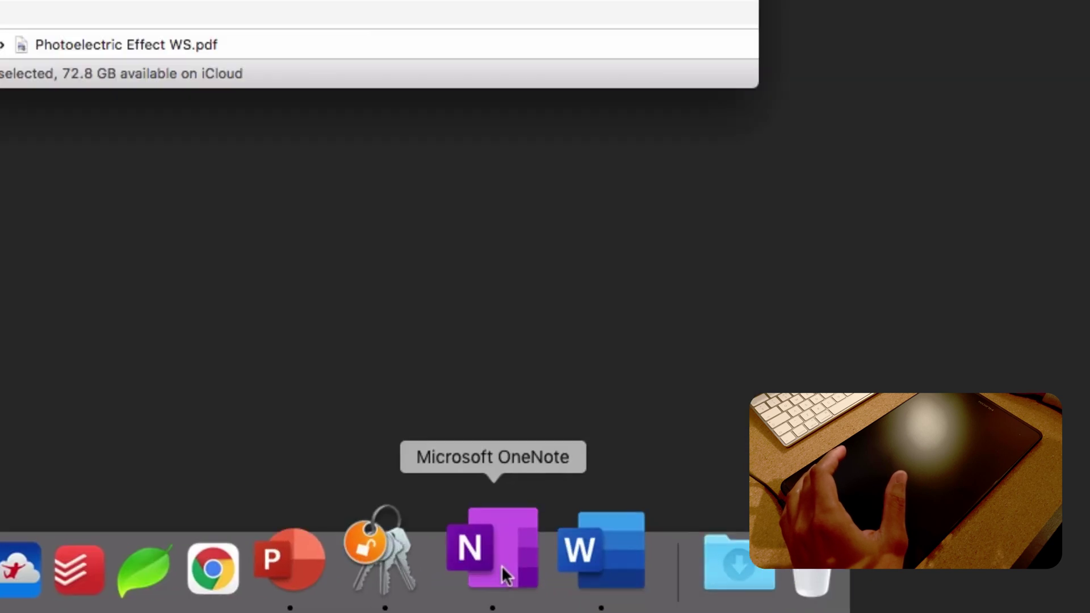
Switch to OneNote and add a Mechanics page titled 'Photoelectric effect'.
click(498, 565)
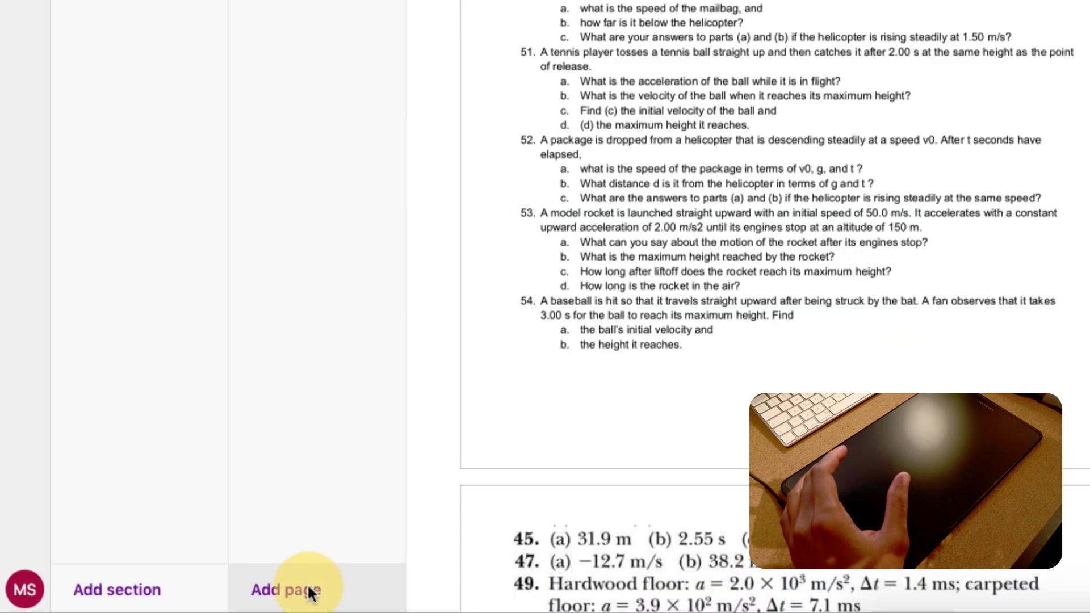
click(120, 576)
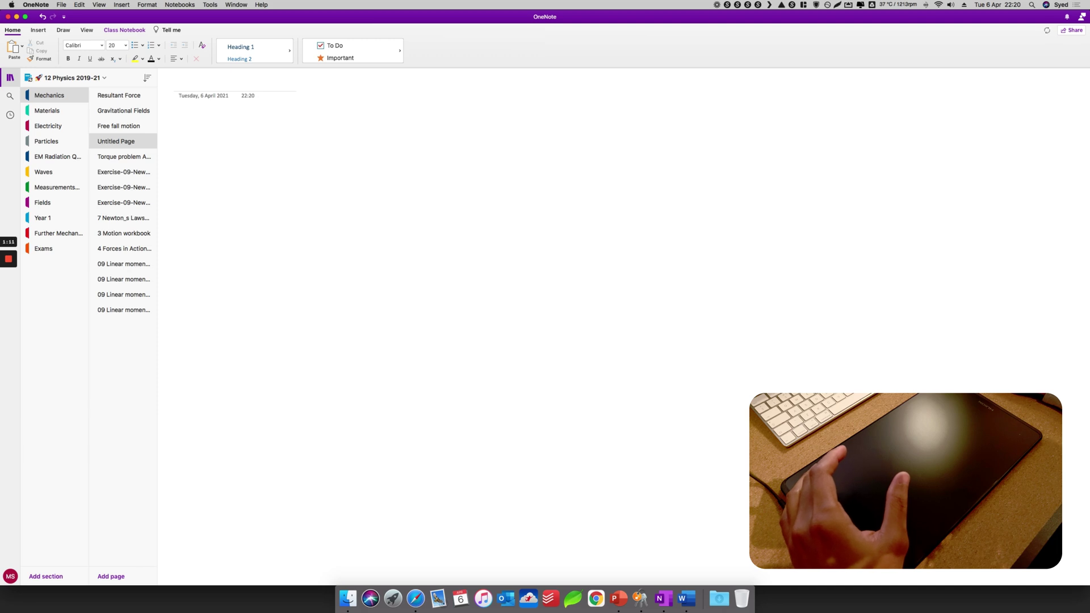
click(193, 84)
text(Photoele)
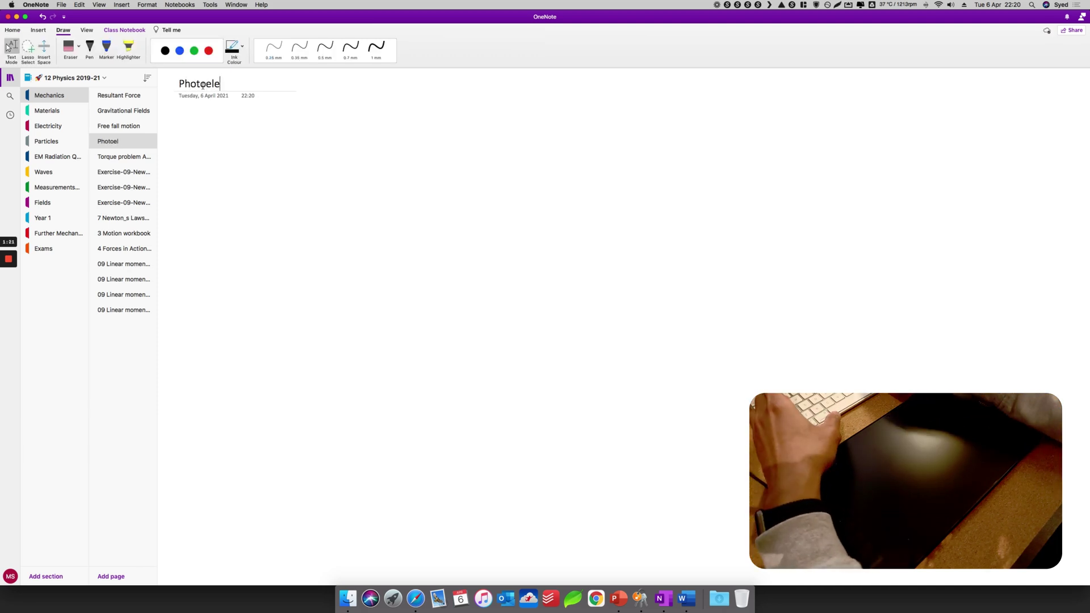
text(ctric effect)
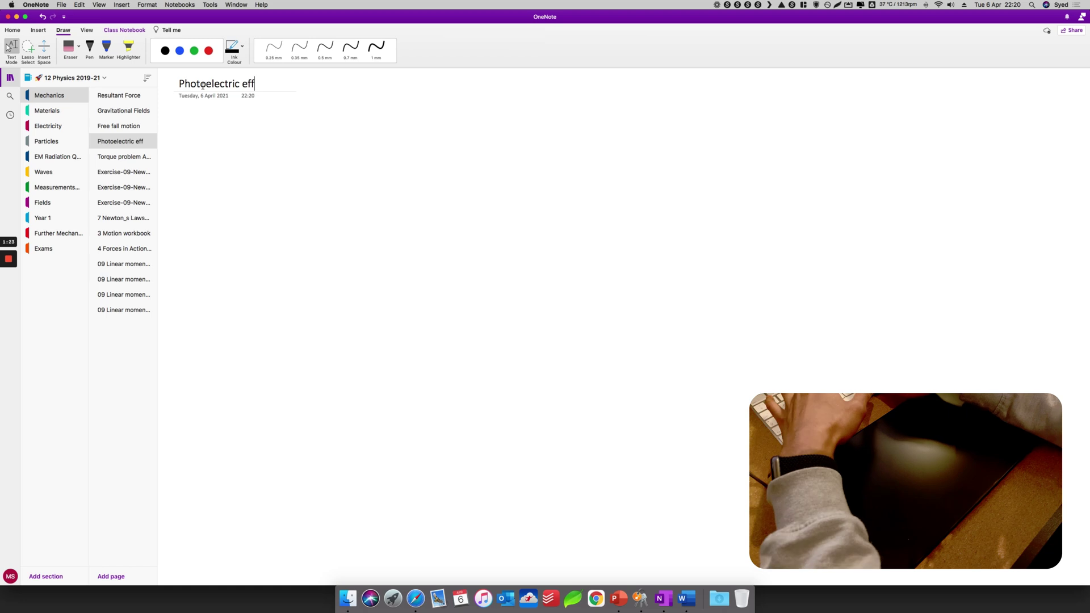
key(Return)
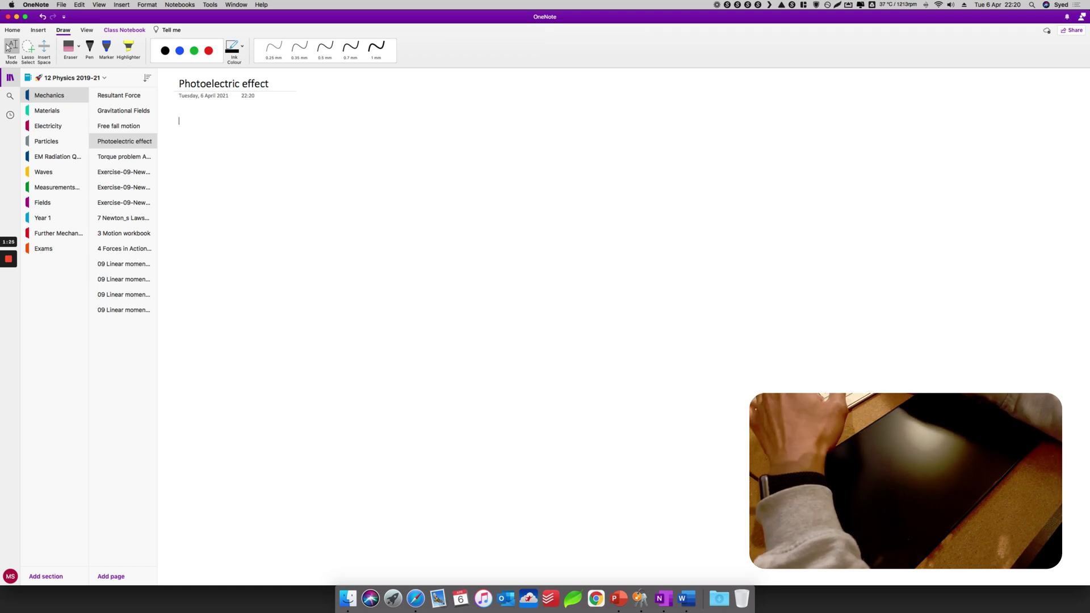
Drag Photoelectric Effect WS.docx from Finder onto the new OneNote page.
click(348, 598)
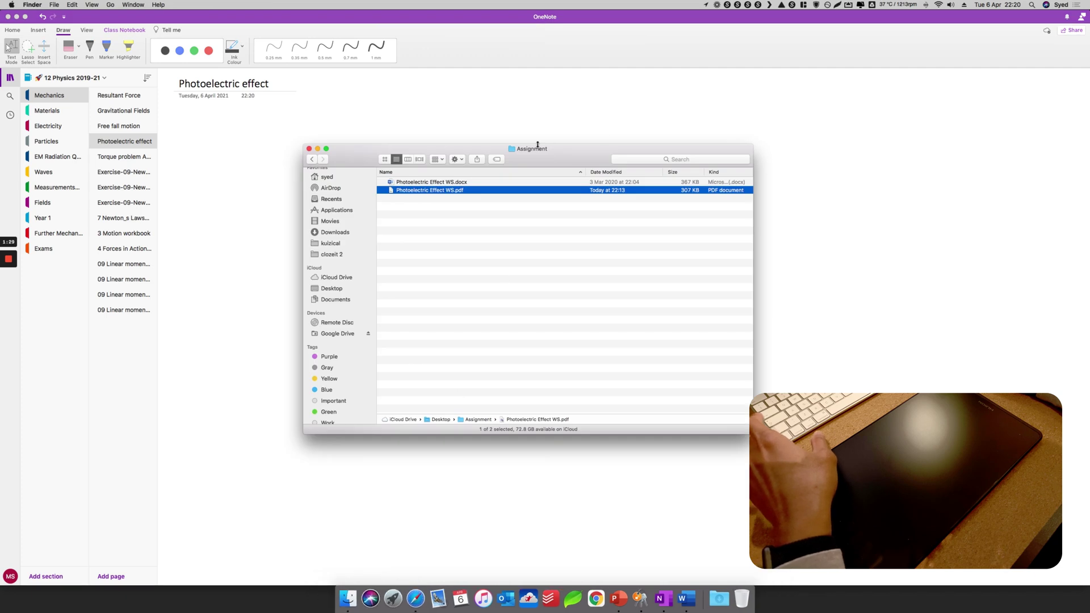
drag(538, 149, 545, 151)
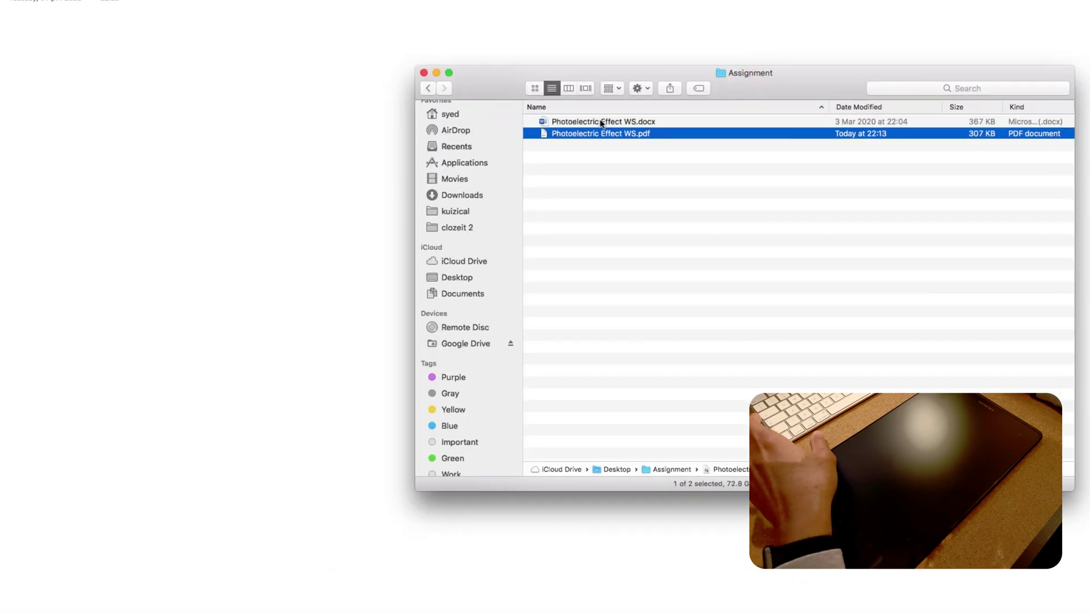
click(601, 122)
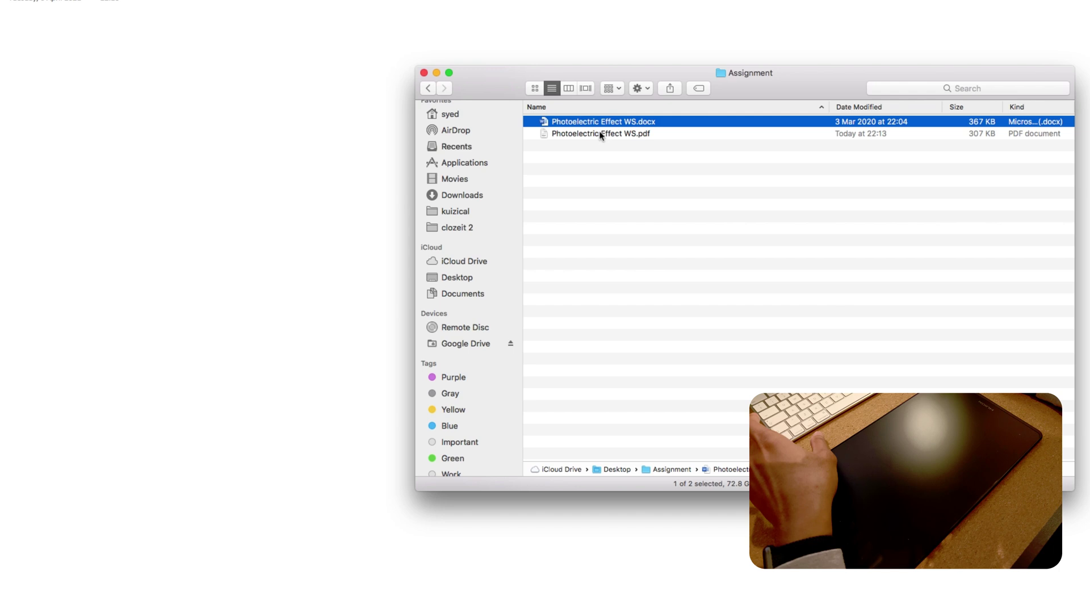
click(600, 123)
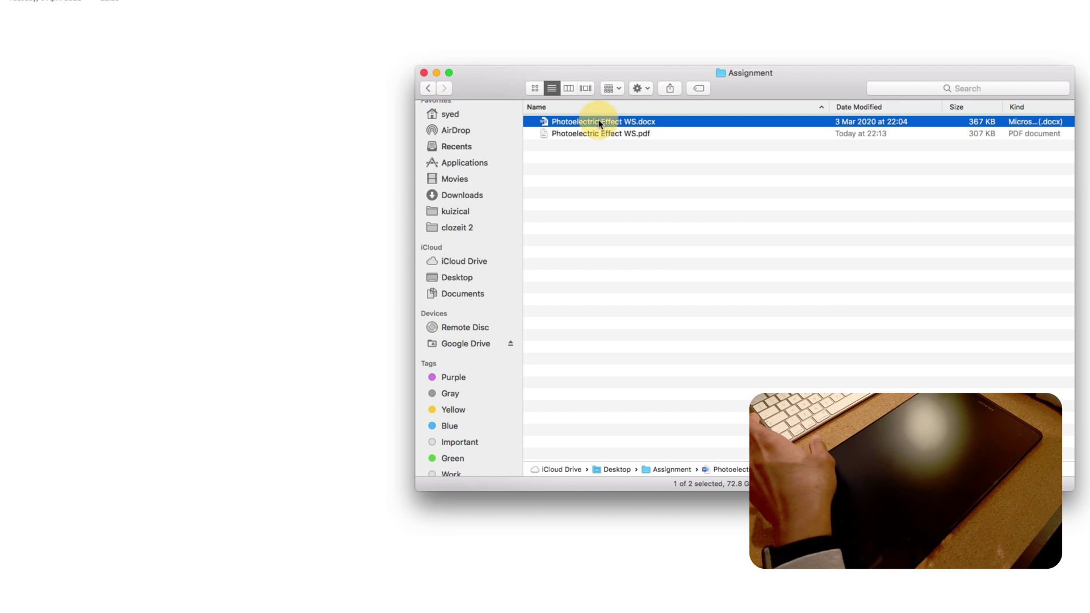
drag(600, 122, 252, 126)
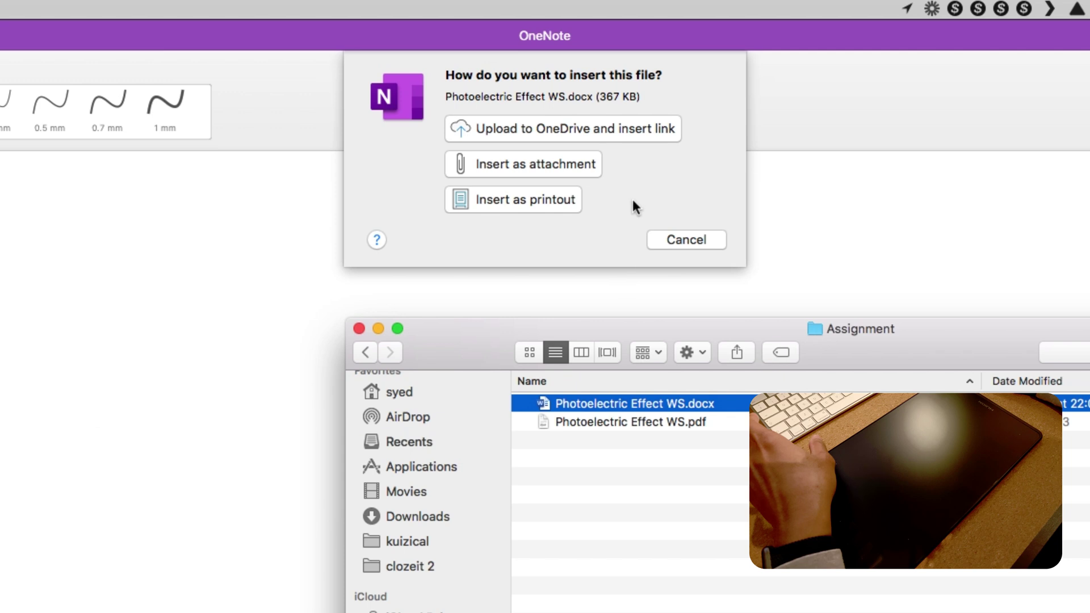
Insert the worksheet as a printout and allow its conversion to PDF.
click(630, 196)
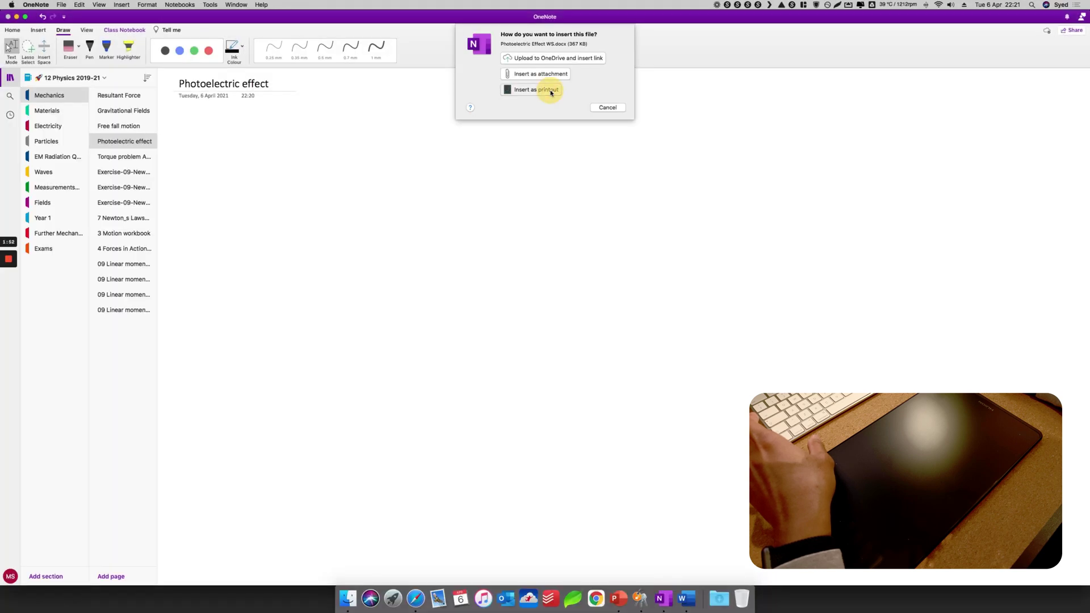
click(557, 199)
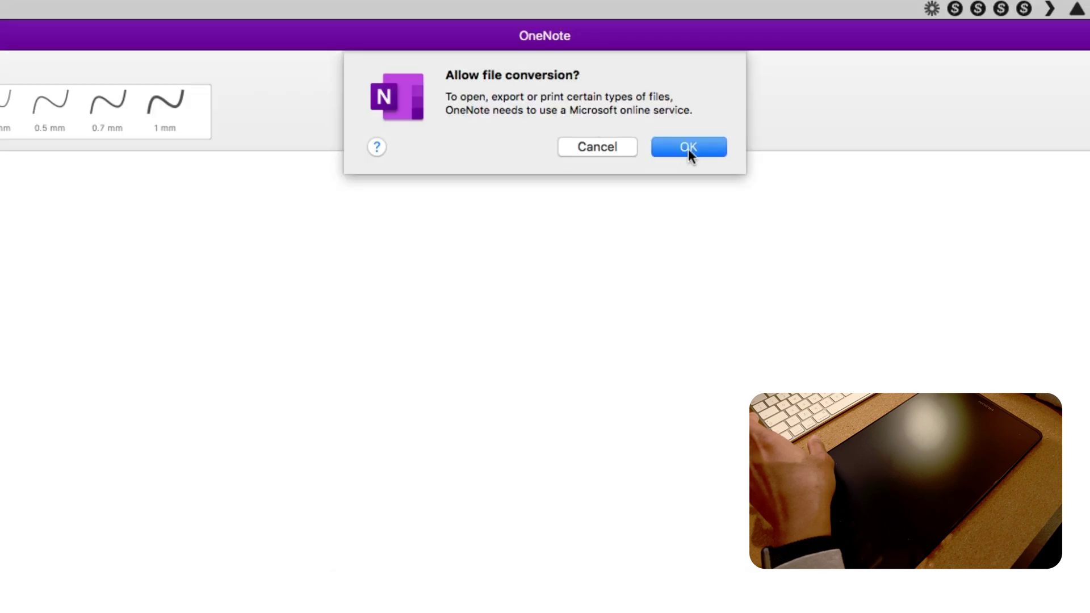
click(708, 148)
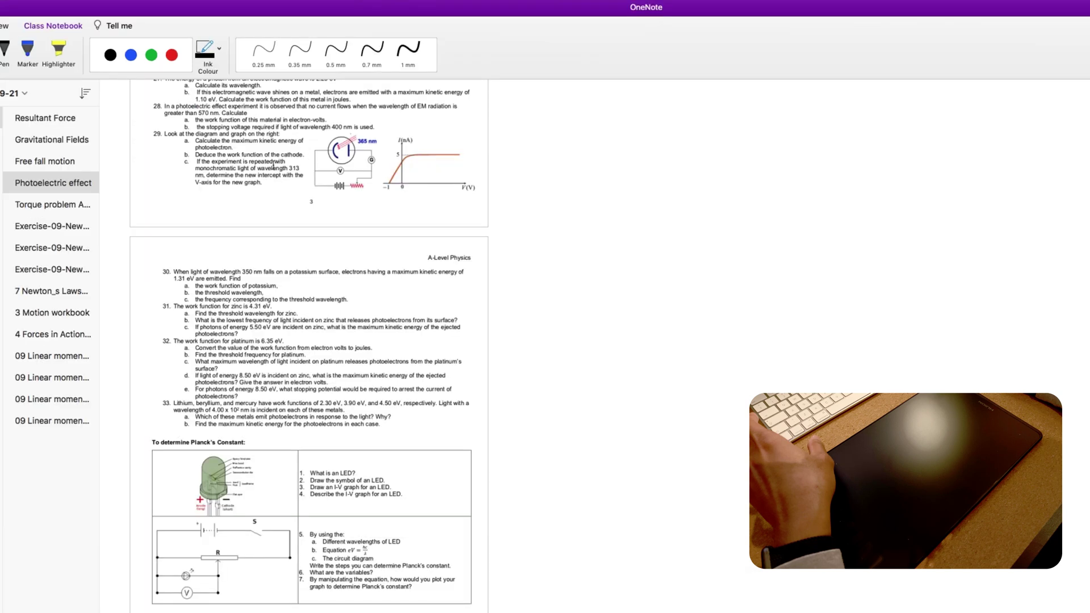
scroll(274, 166, up, 20)
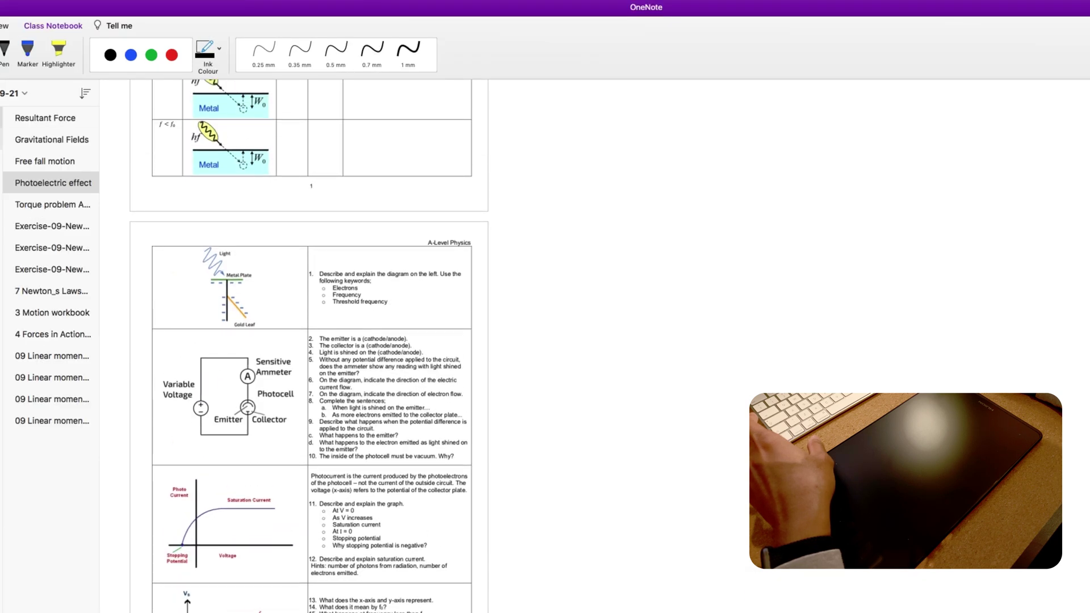
scroll(176, 219, up, 10)
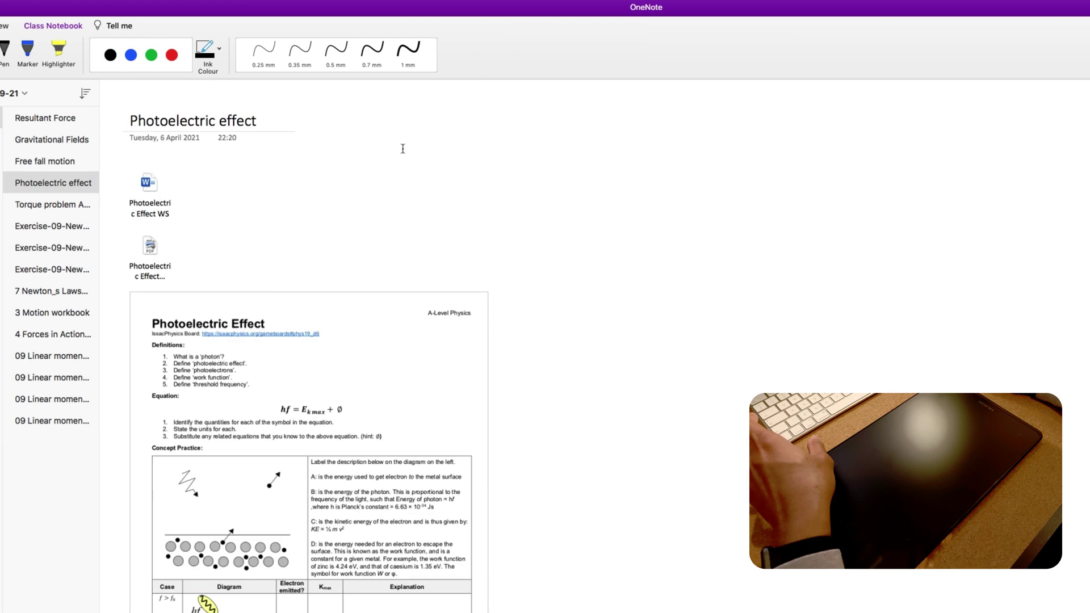
scroll(223, 267, down, 5)
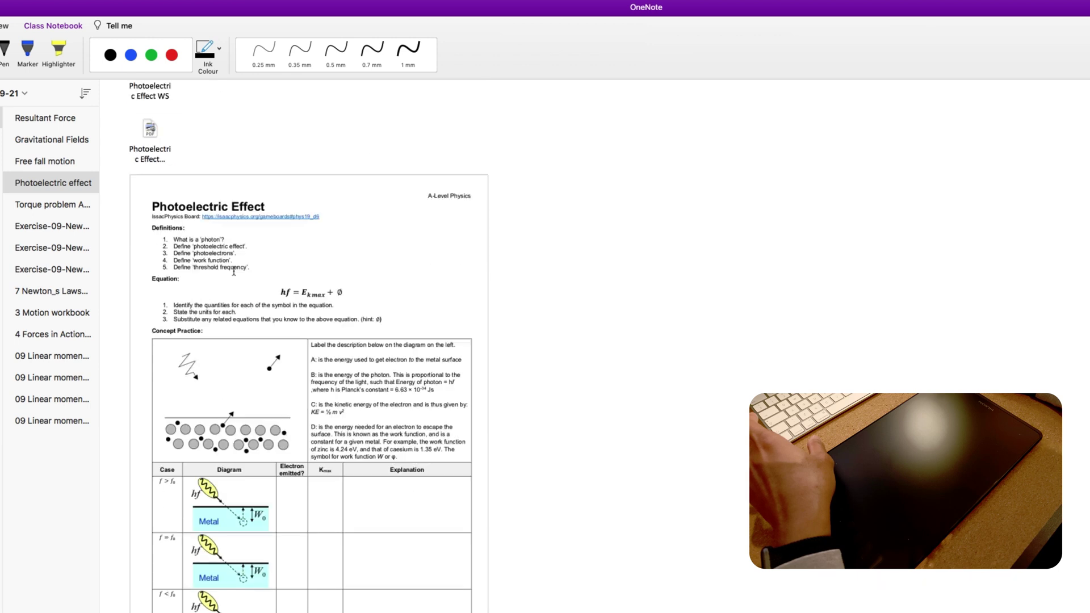
scroll(224, 267, up, 5)
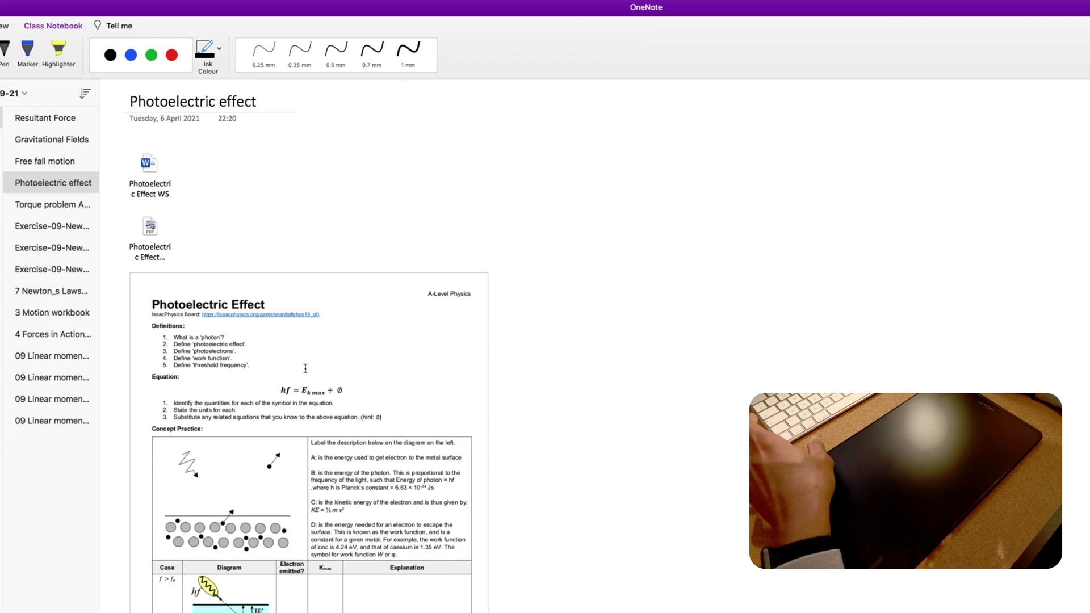
scroll(273, 376, down, 5)
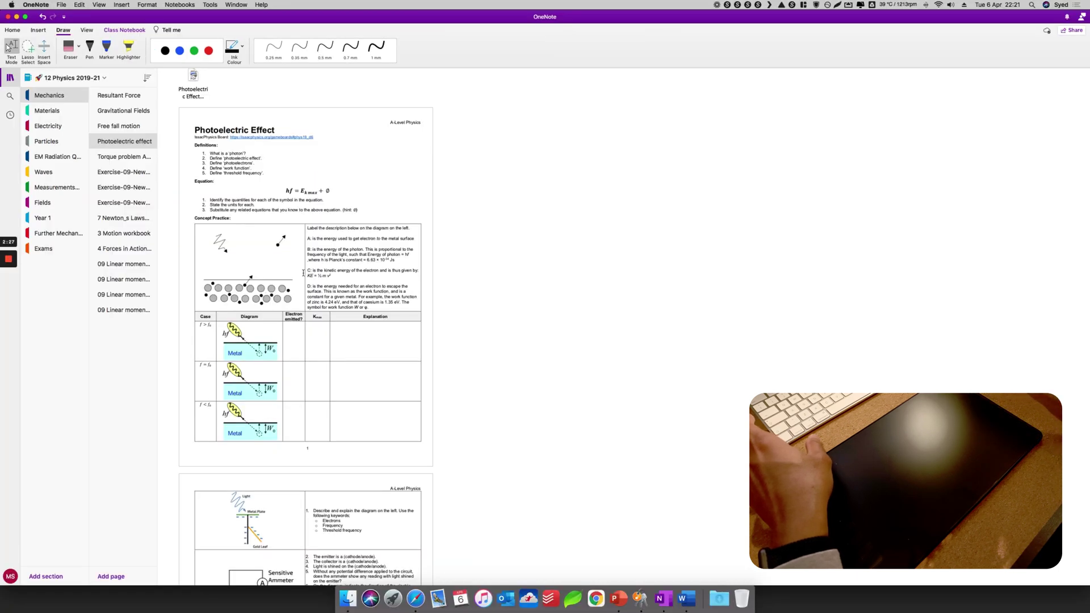
Select the blue 0.5 mm pen and handwrite 'Hello' beside the worksheet printout.
click(325, 50)
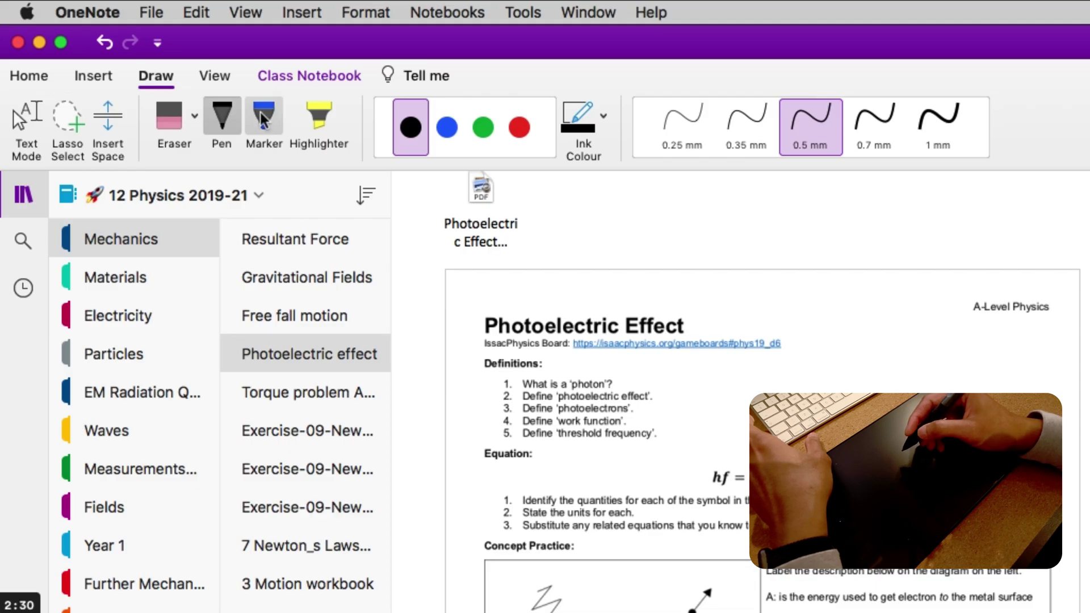
click(178, 50)
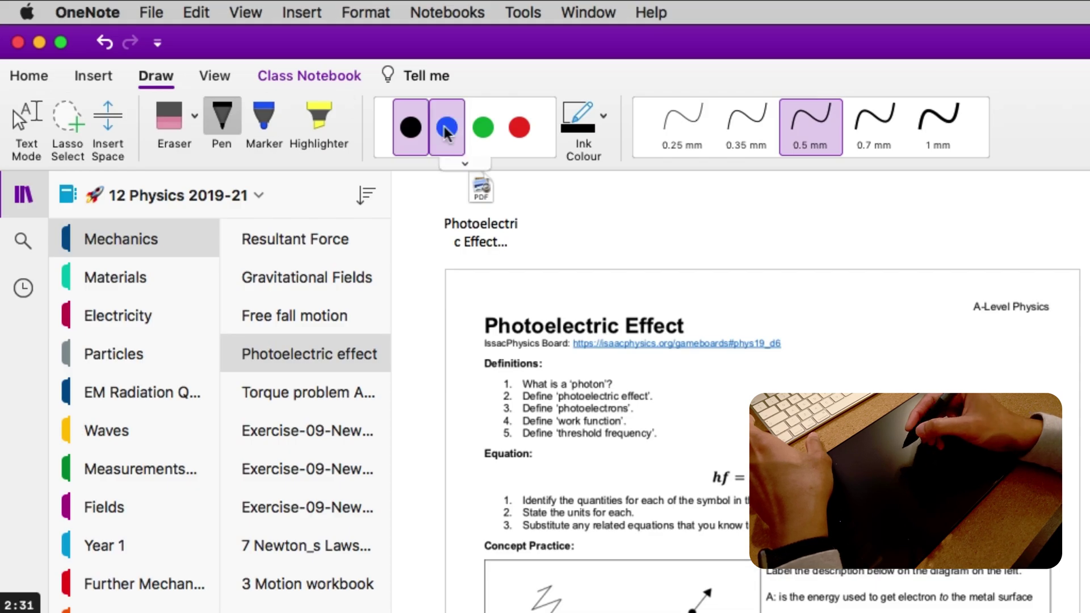
click(406, 131)
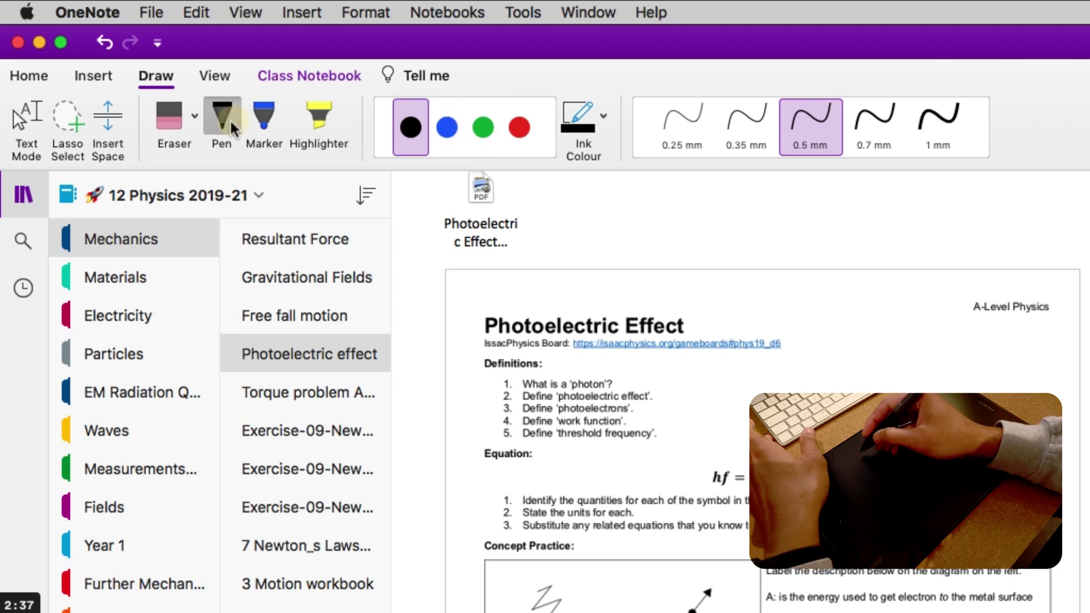
click(448, 128)
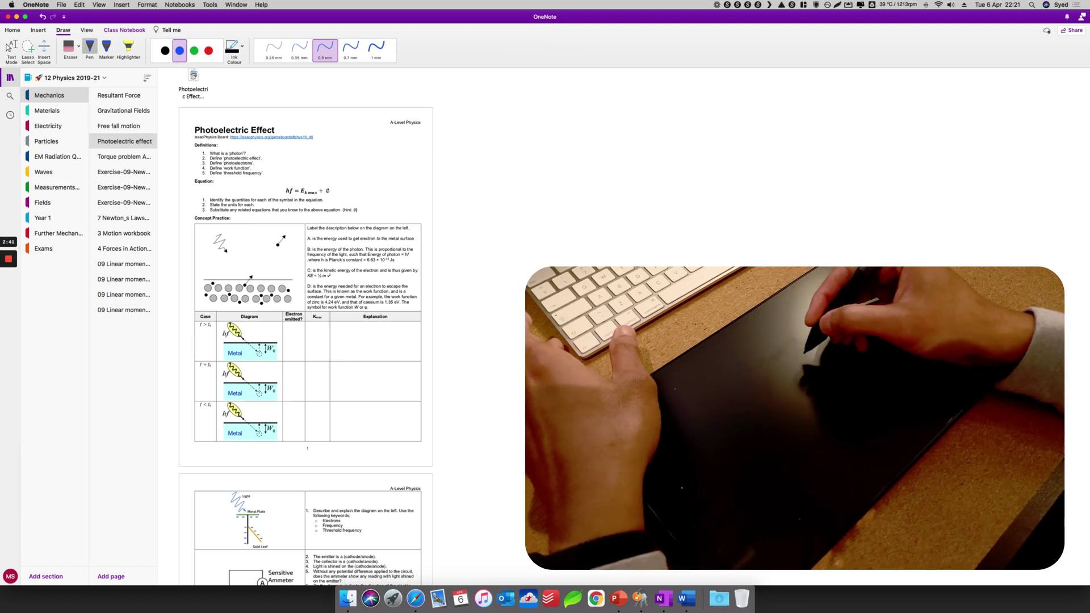
mouse_move(446, 163)
mouse_down()
mouse_move(445, 189)
mouse_move(459, 176)
mouse_move(471, 183)
mouse_up()
mouse_move(474, 160)
mouse_down()
mouse_move(488, 187)
mouse_move(505, 171)
mouse_up()
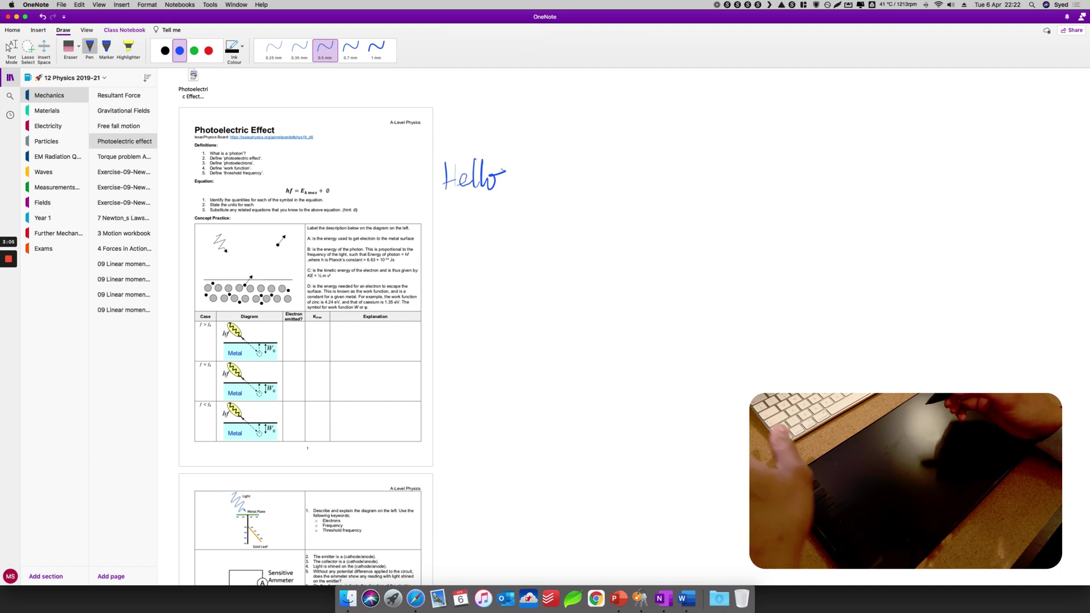
Launch HuionTablet and show its express-key profiles for Default, OneNote and PowerPoint.
click(392, 600)
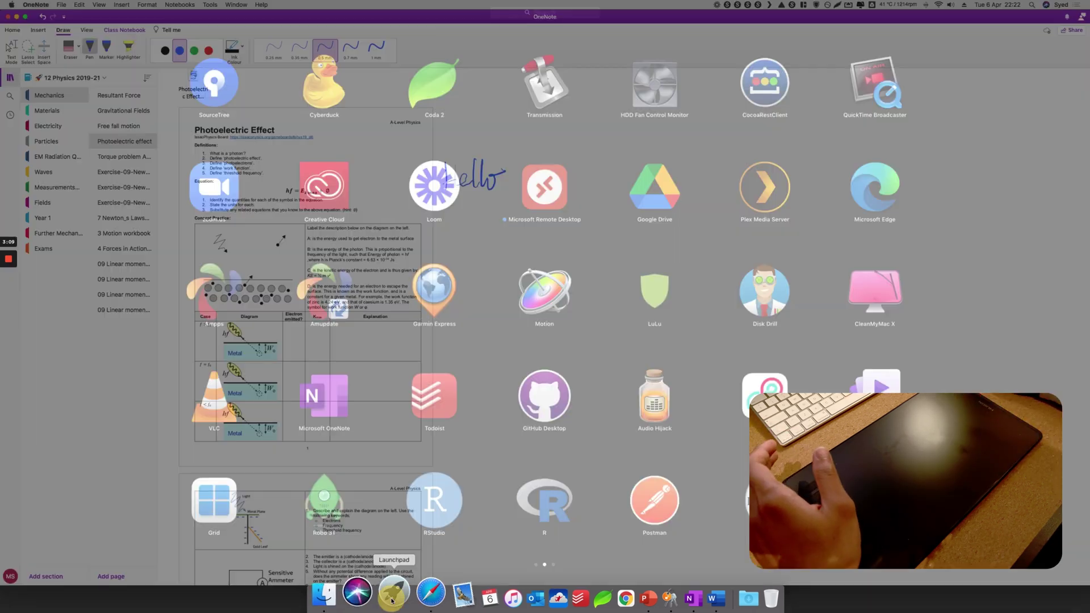
scroll(763, 301, down, 3)
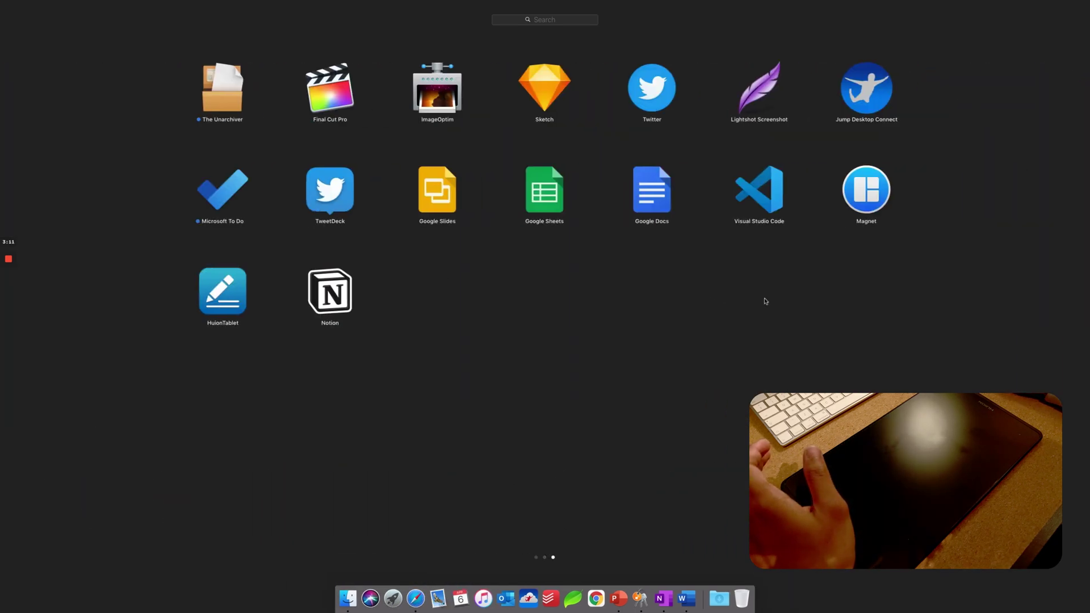
click(229, 293)
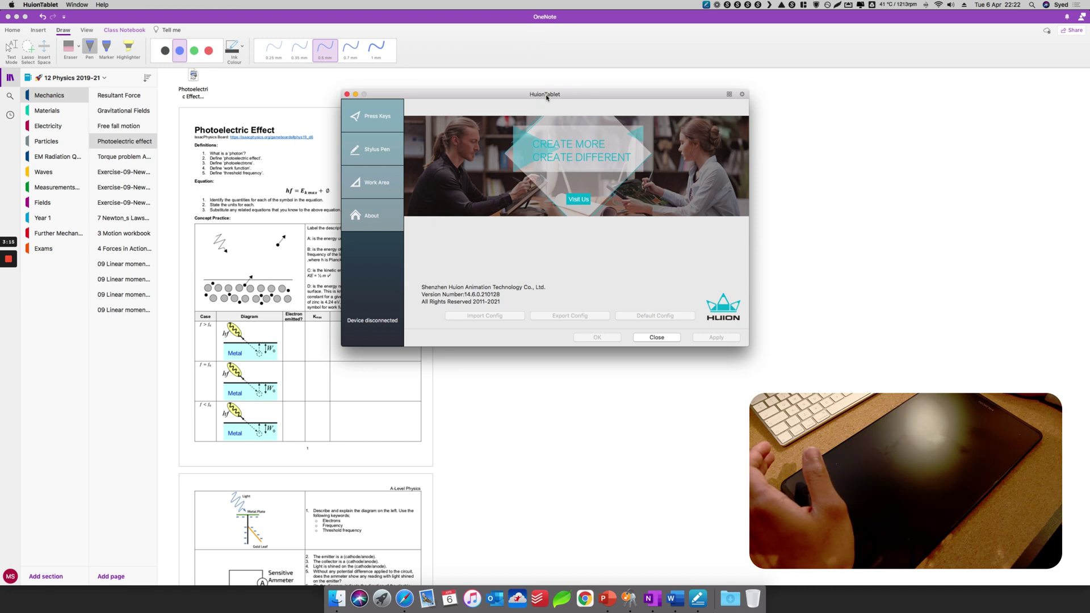
drag(567, 90, 517, 122)
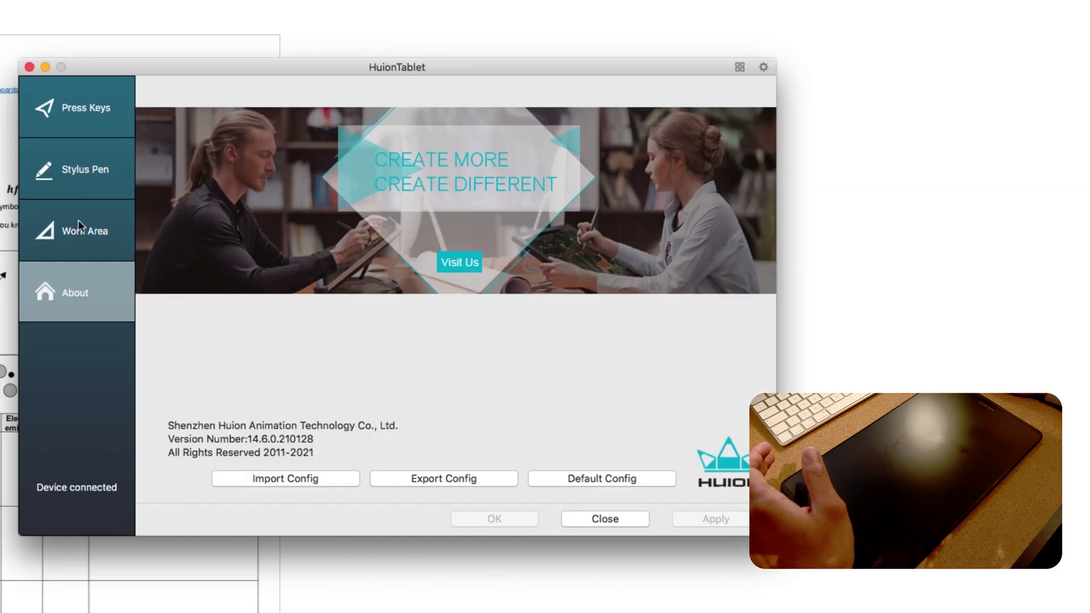
click(94, 111)
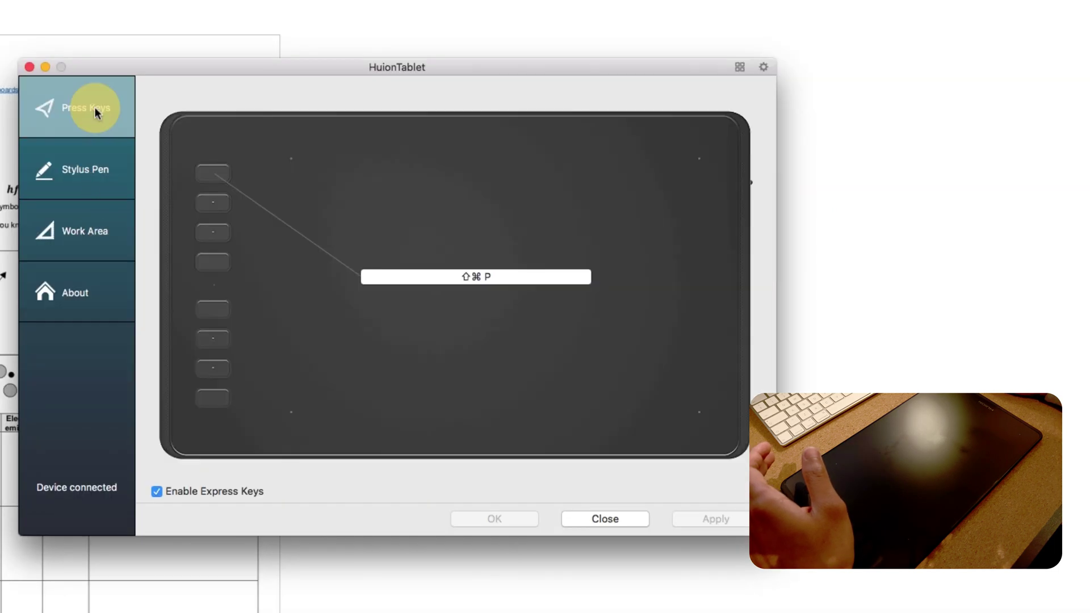
click(739, 66)
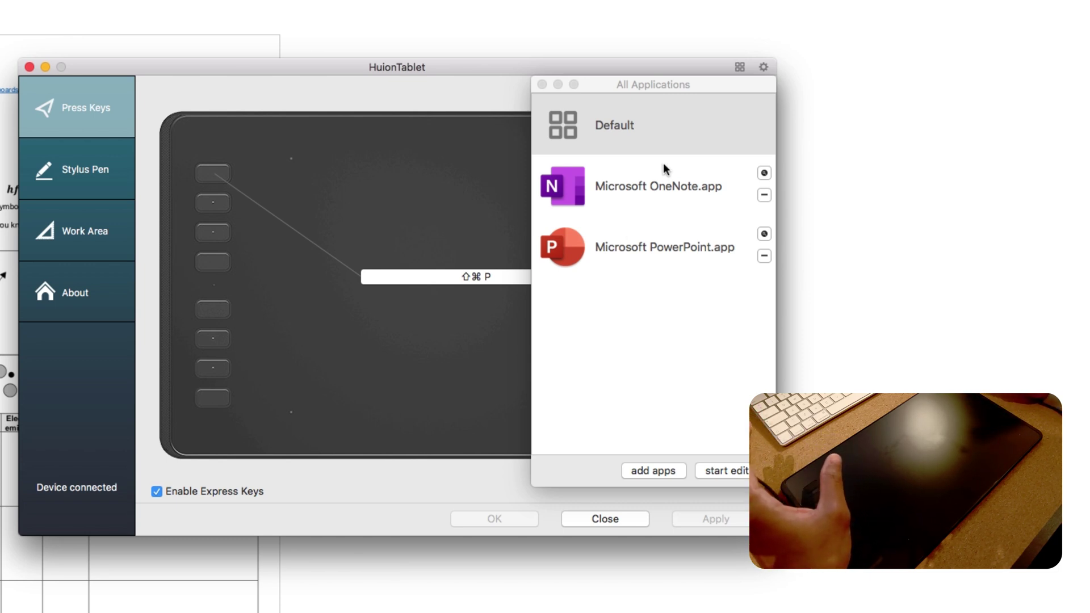
Select the Microsoft OneNote.app profile and start editing its keys.
click(675, 186)
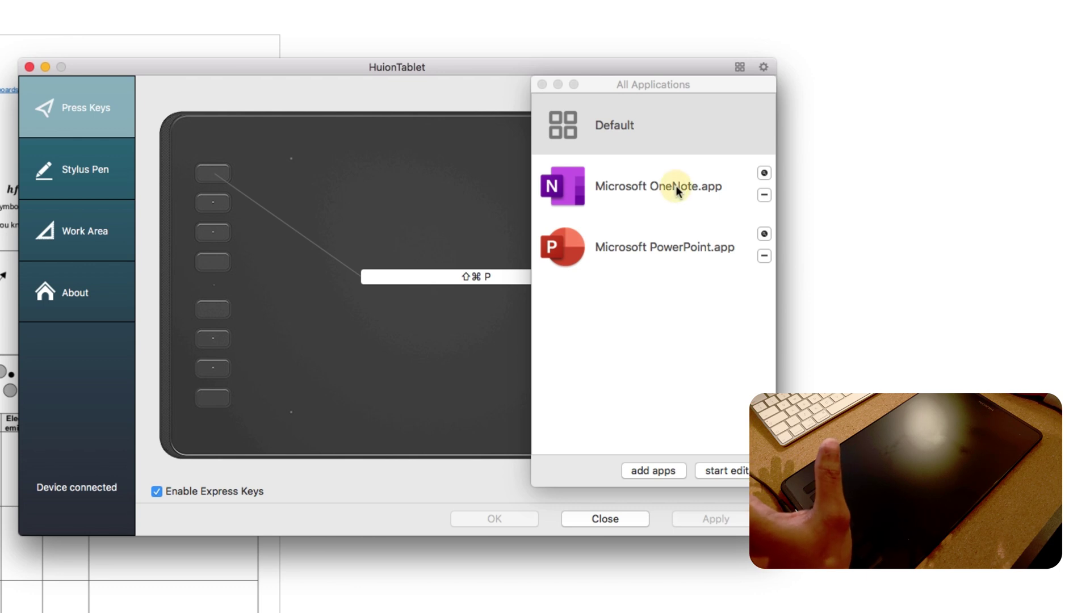
click(609, 184)
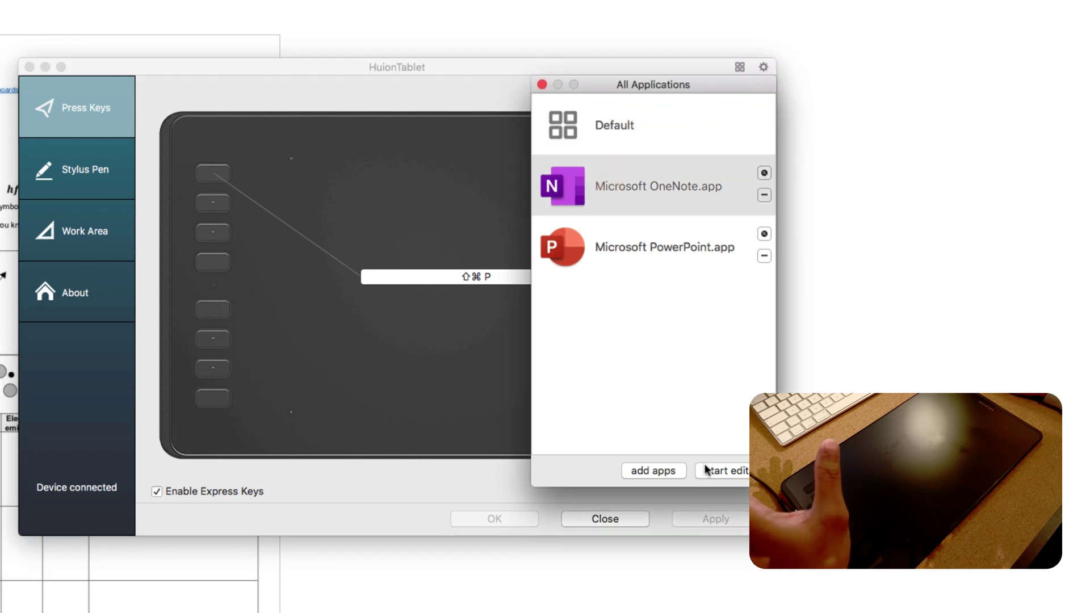
click(734, 471)
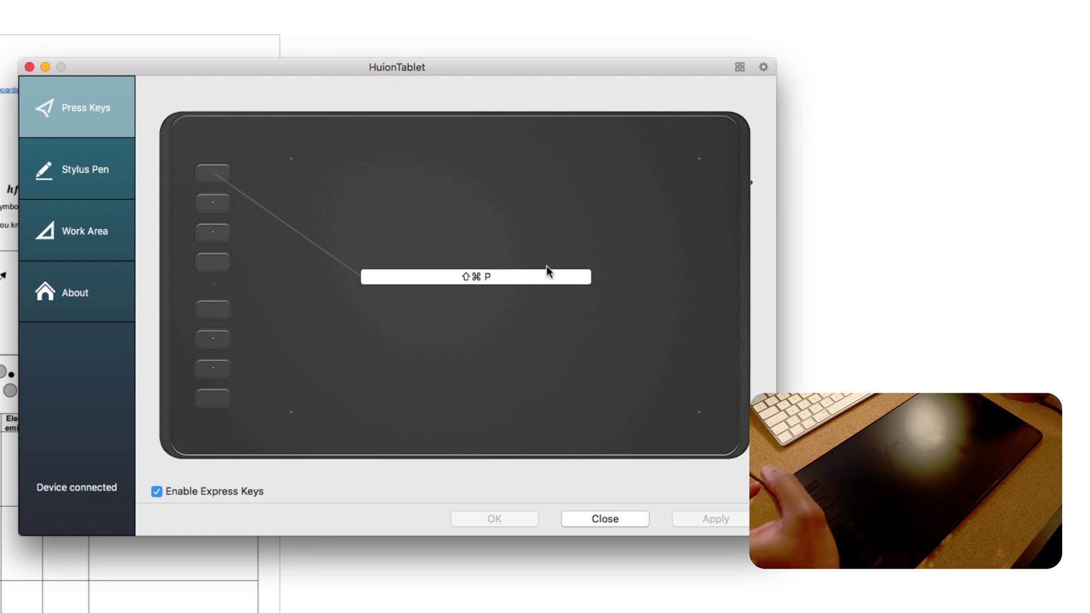
Cancel adding another app and return to the OneNote express-key layout.
click(741, 68)
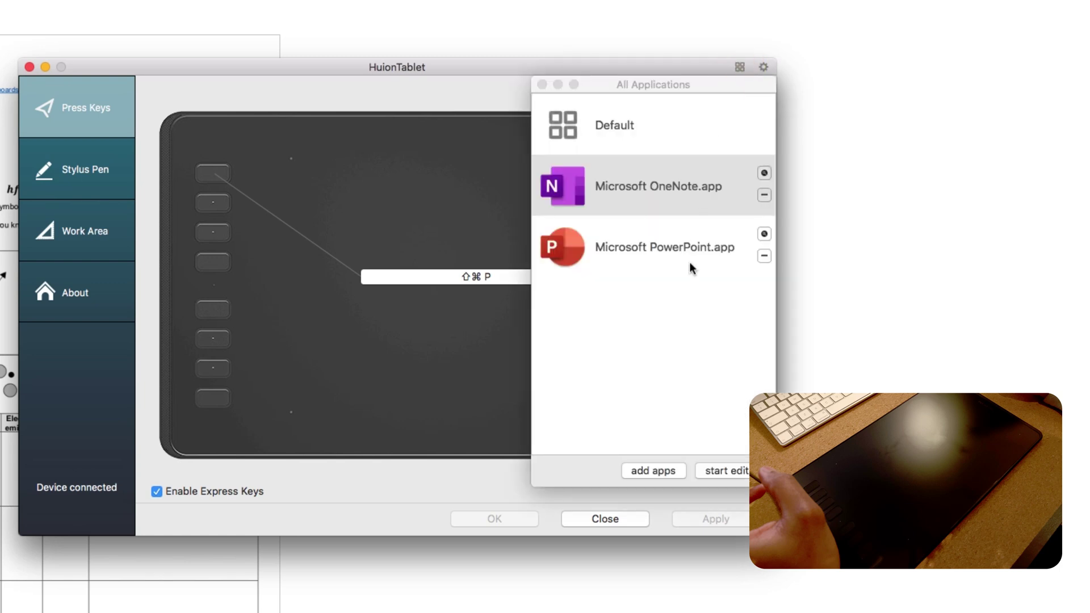
click(662, 472)
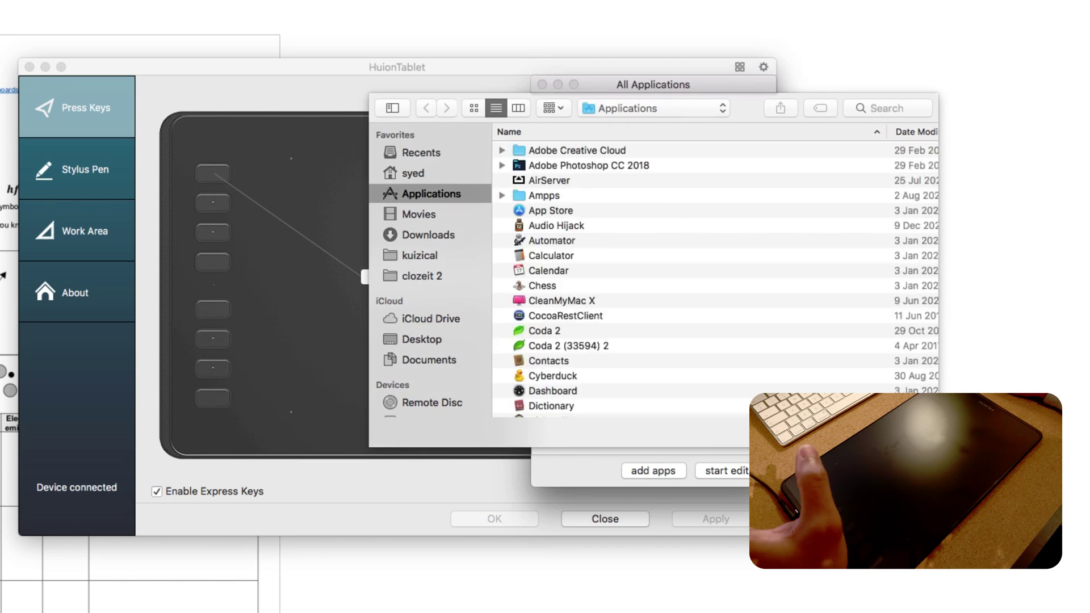
key(Escape)
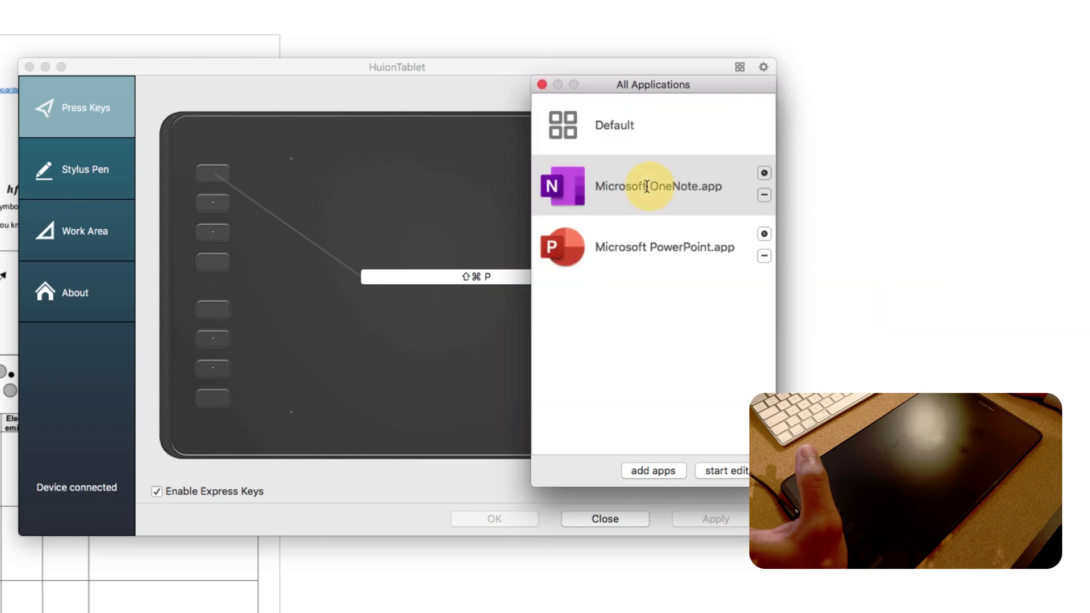
click(719, 475)
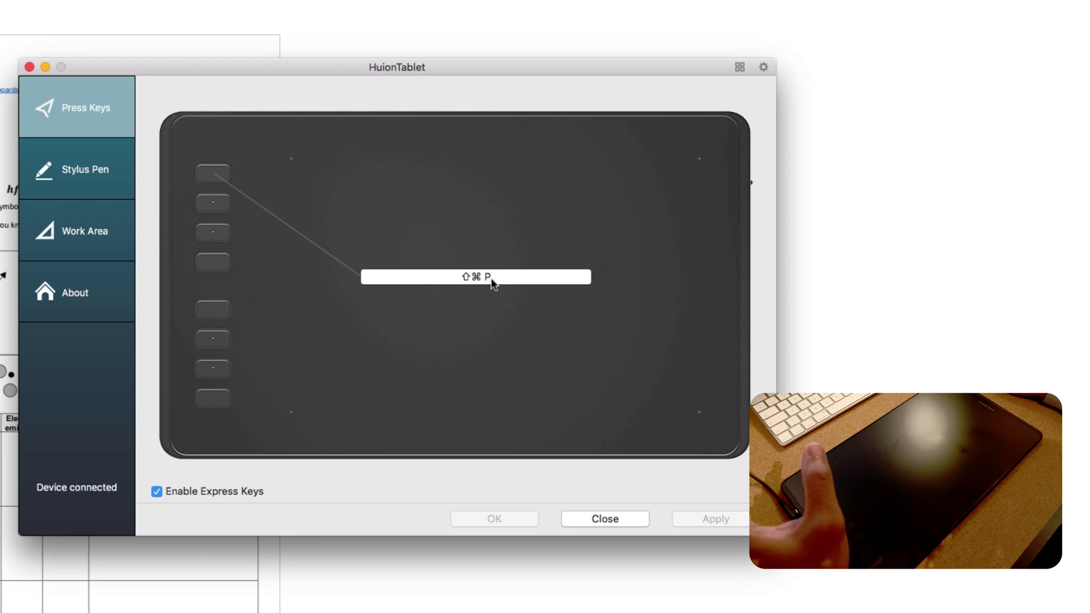
Review the shortcut assigned to each OneNote express key.
mouse_move(214, 205)
mouse_move(211, 234)
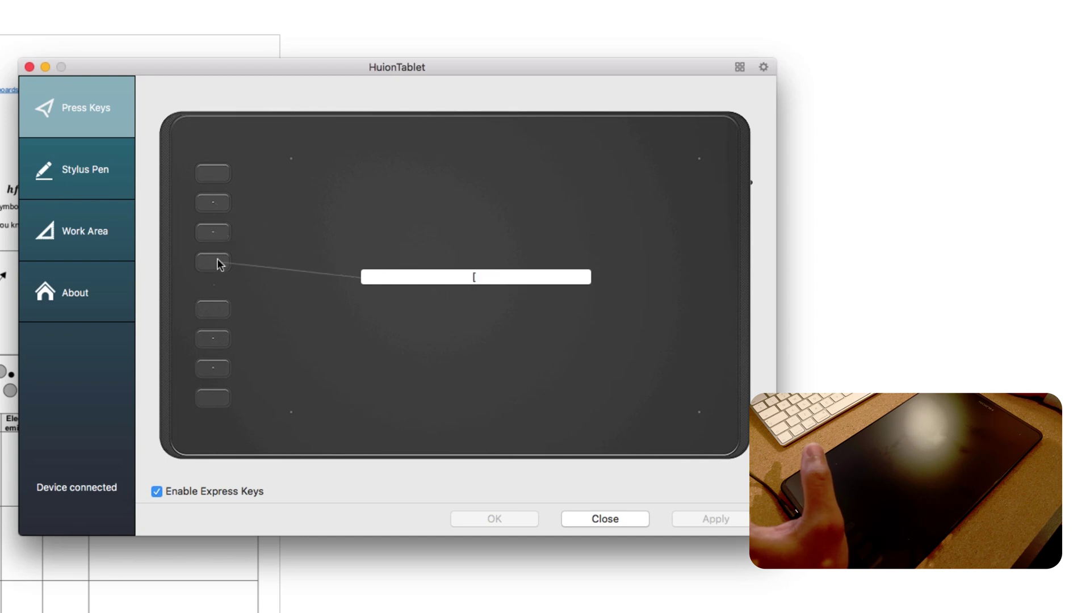
mouse_move(220, 259)
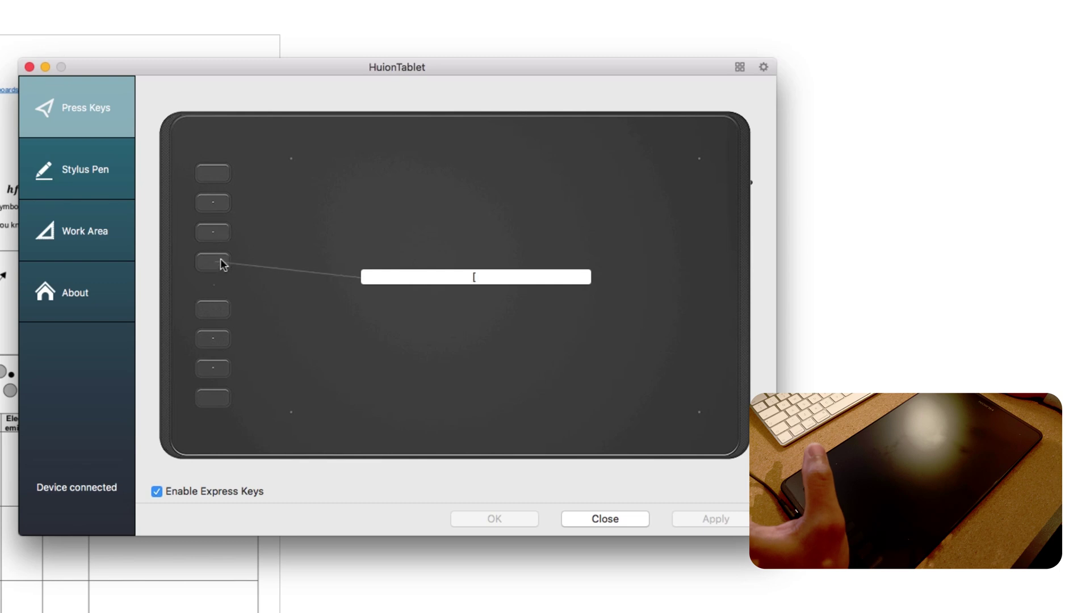
mouse_move(224, 402)
mouse_move(220, 371)
mouse_move(224, 344)
mouse_move(217, 313)
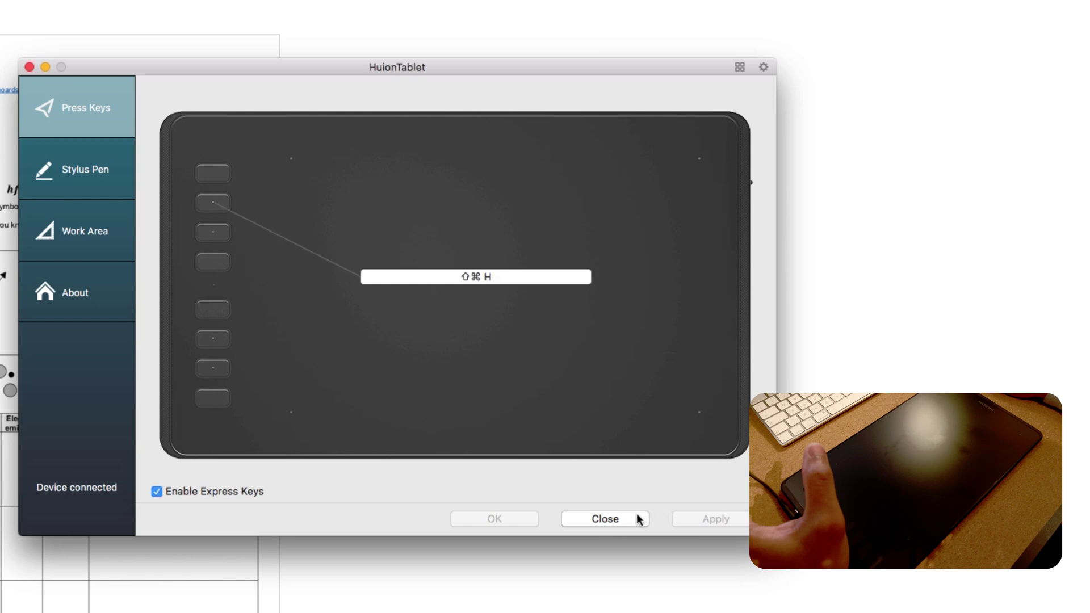
Add Option to the third express key's ] hotkey.
click(216, 234)
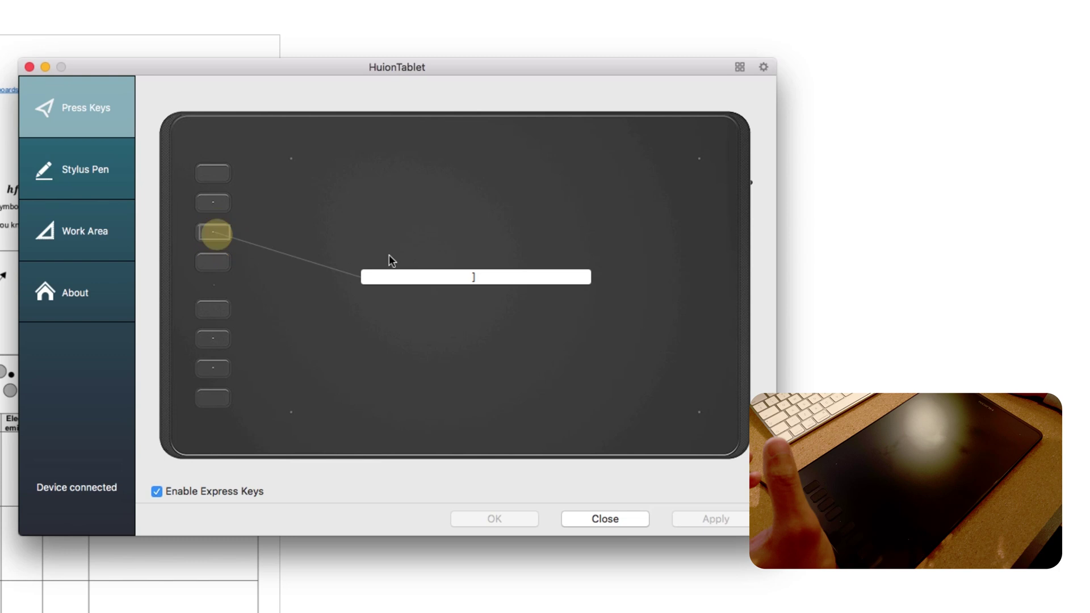
click(482, 274)
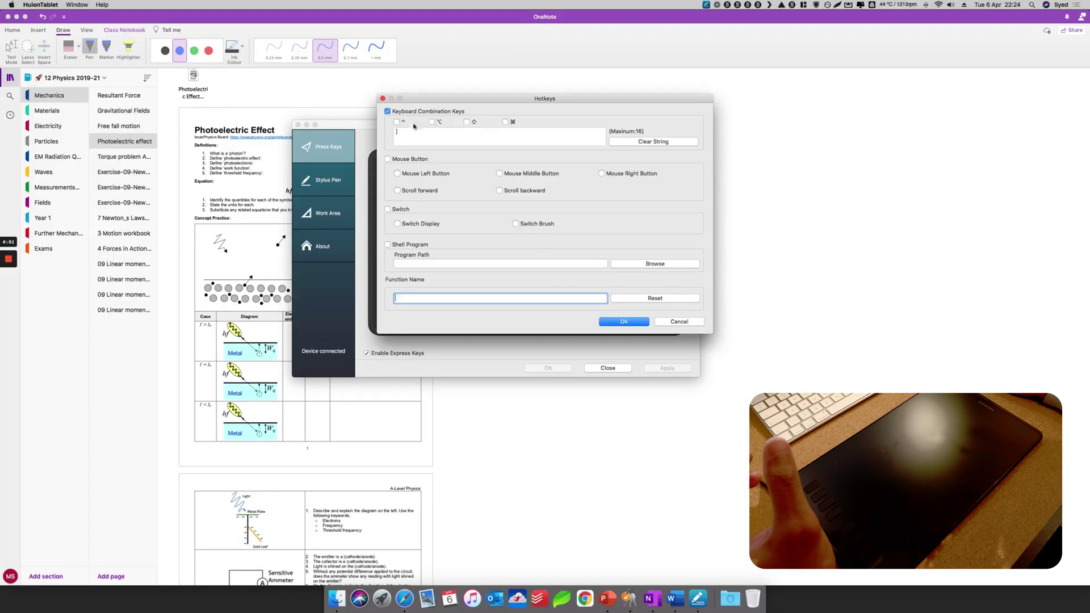
click(432, 122)
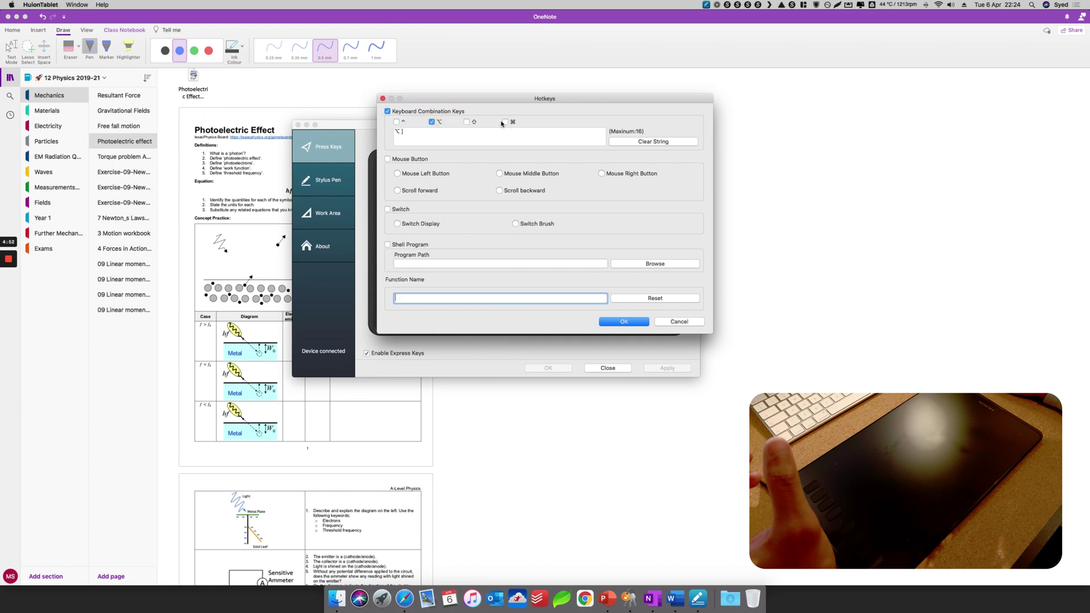
click(676, 322)
Close HuionTablet settings and relaunch the app from Launchpad.
click(608, 367)
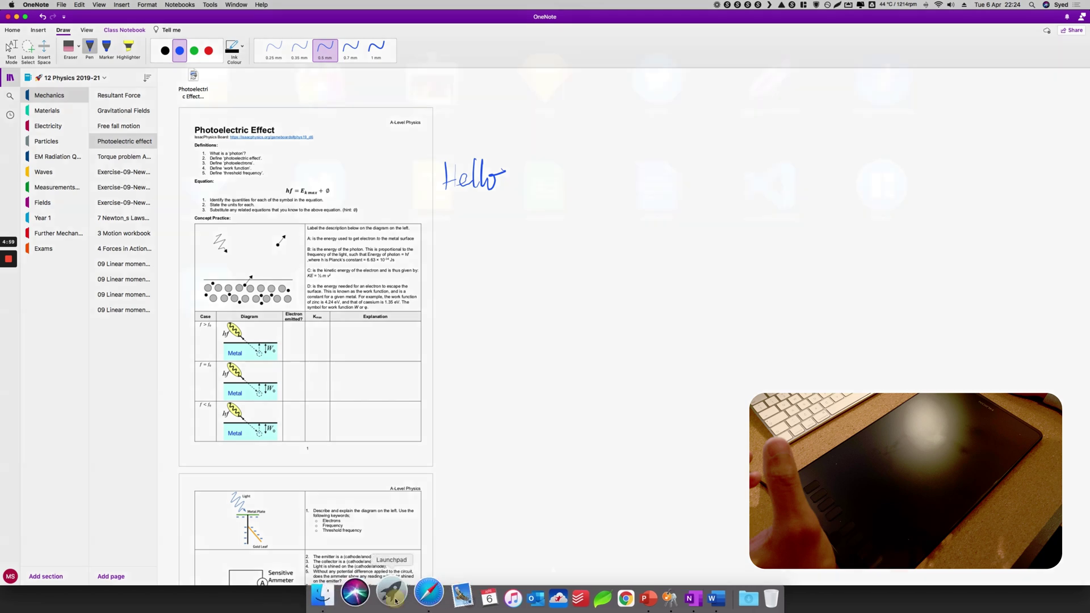
key(F4)
click(230, 295)
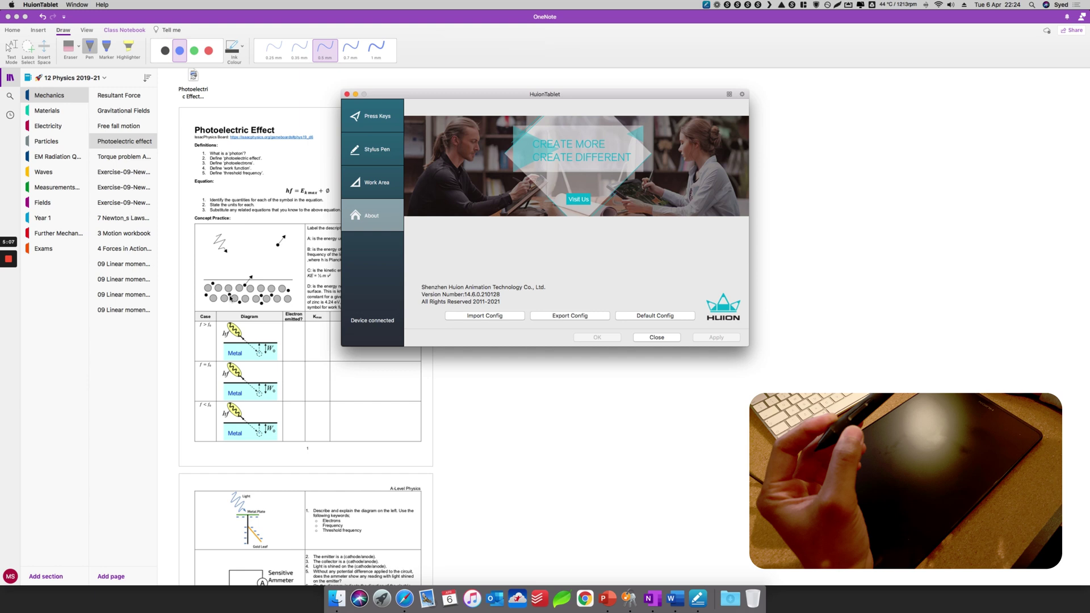
Check the OneNote stylus buttons mapped to ⇧⌘P and ⌥⌘E, then close HuionTablet.
click(730, 94)
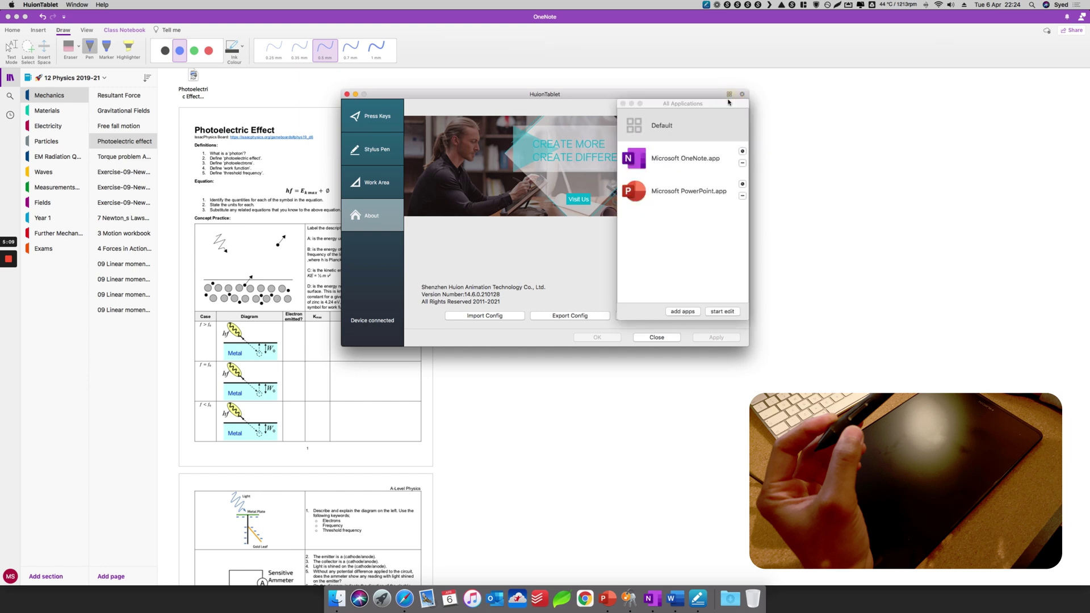
click(722, 311)
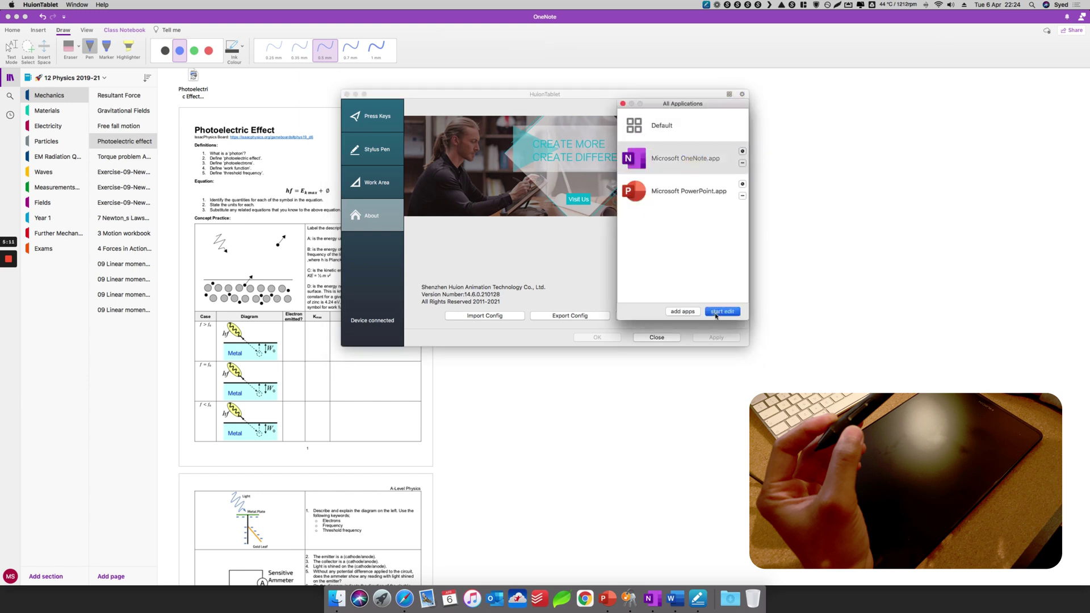
click(379, 151)
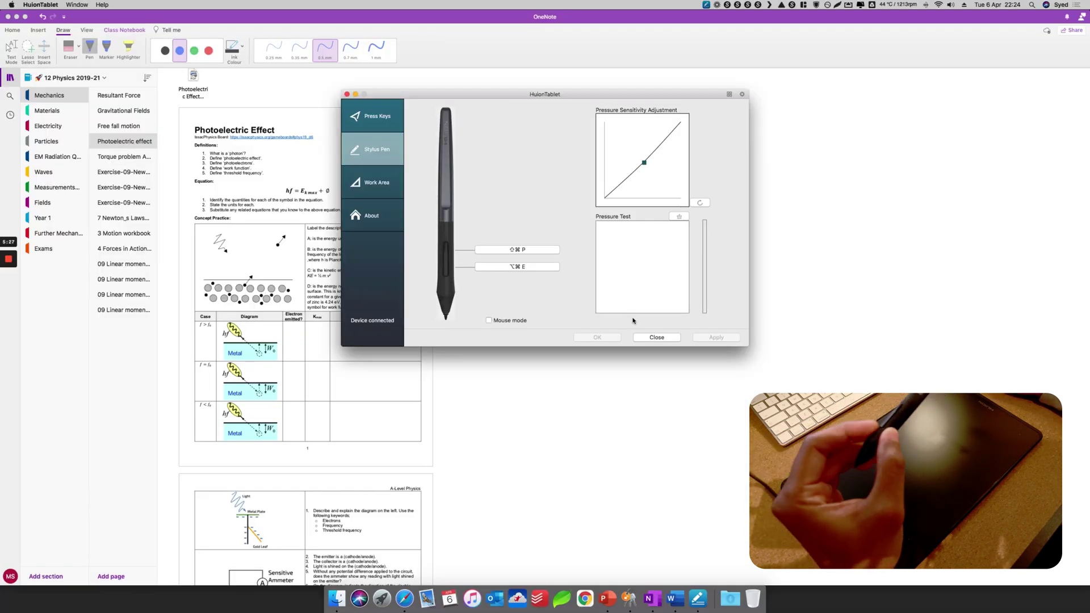
click(657, 338)
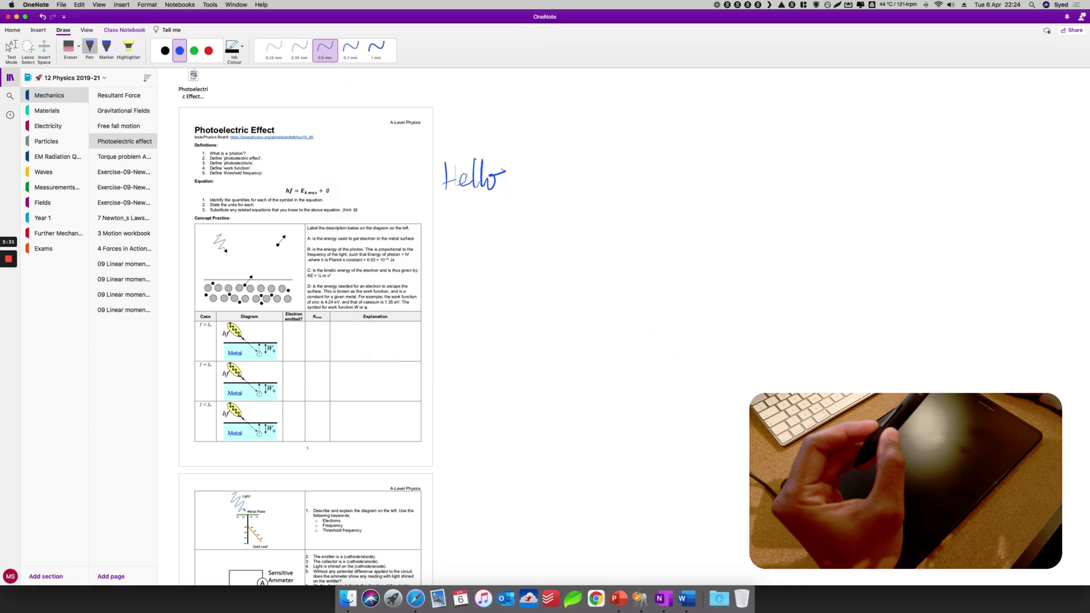
Rub out the handwritten Hello with the eraser and return to the blue pen.
click(69, 48)
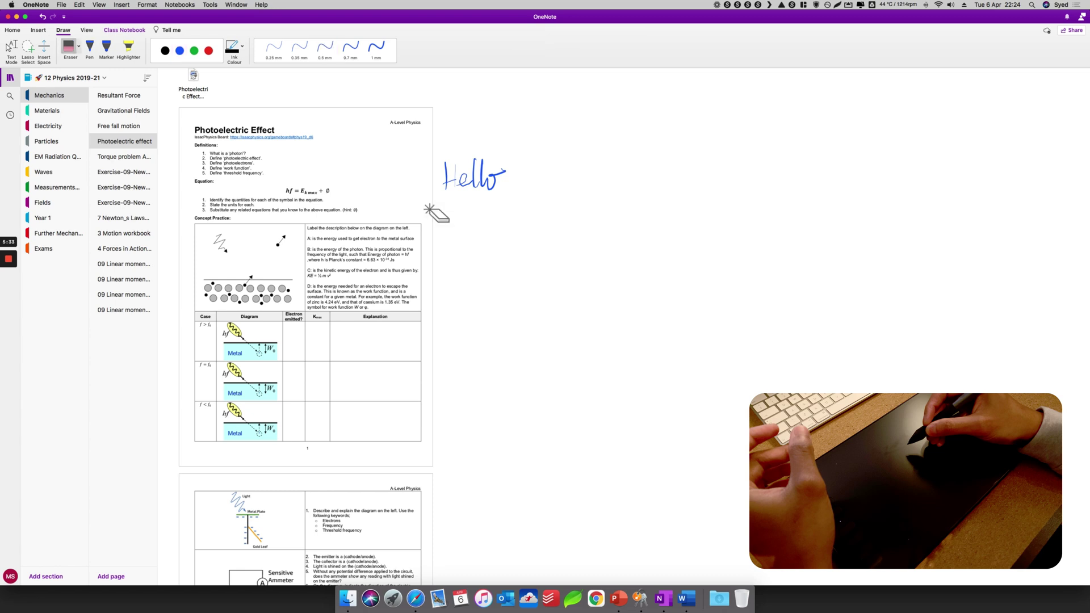
mouse_move(461, 196)
mouse_down()
mouse_move(439, 194)
mouse_move(467, 171)
mouse_move(486, 195)
mouse_move(462, 244)
mouse_move(493, 219)
mouse_move(501, 248)
mouse_move(516, 223)
mouse_move(479, 238)
mouse_move(526, 236)
mouse_up()
key(Escape)
key(Escape)
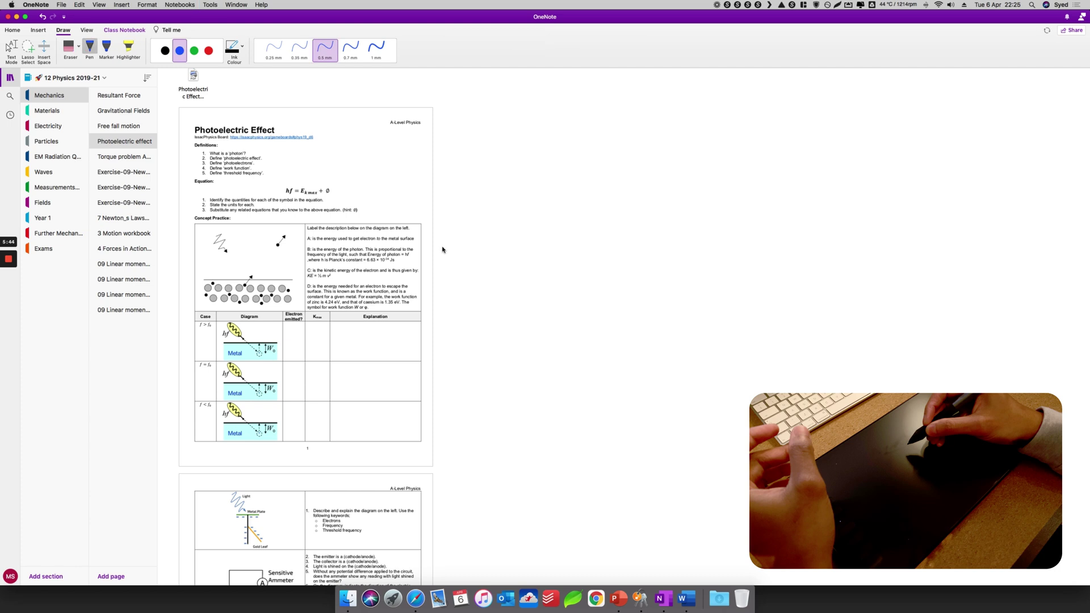
Zoom in three steps on the worksheet page.
key(super+equal)
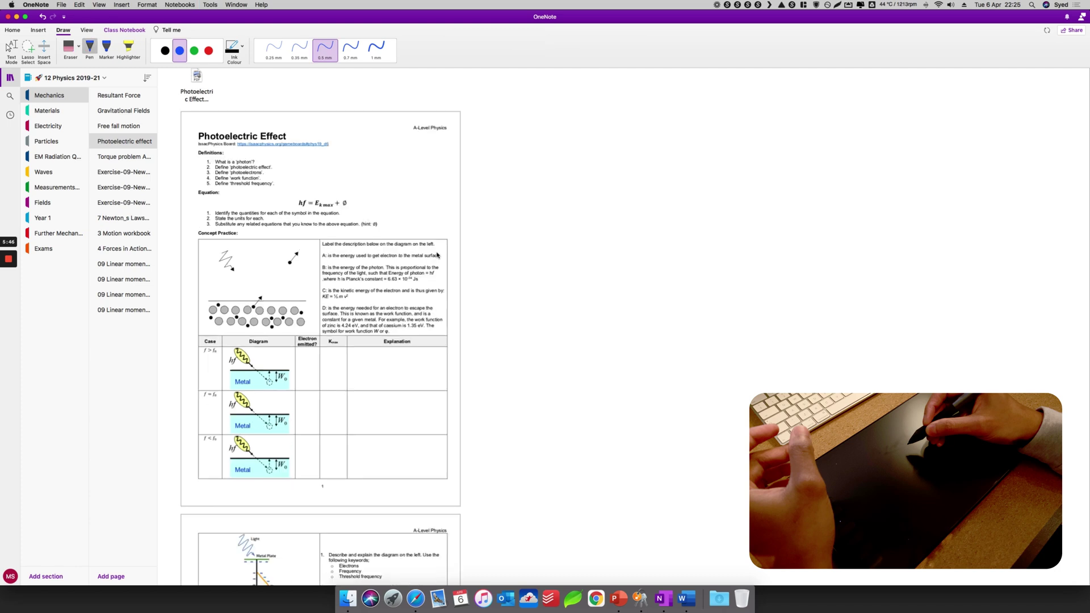
key(super+equal)
key(super+equal)
key(super+equal)
key(super+equal)
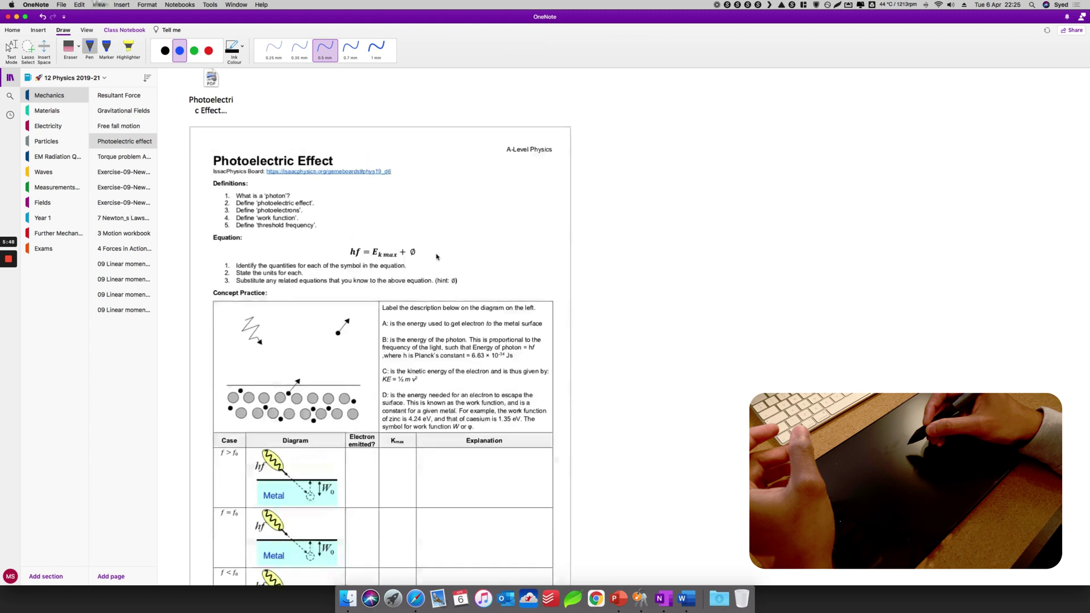
key(super+equal)
key(super+equal)
key(super+equal)
key(super+equal)
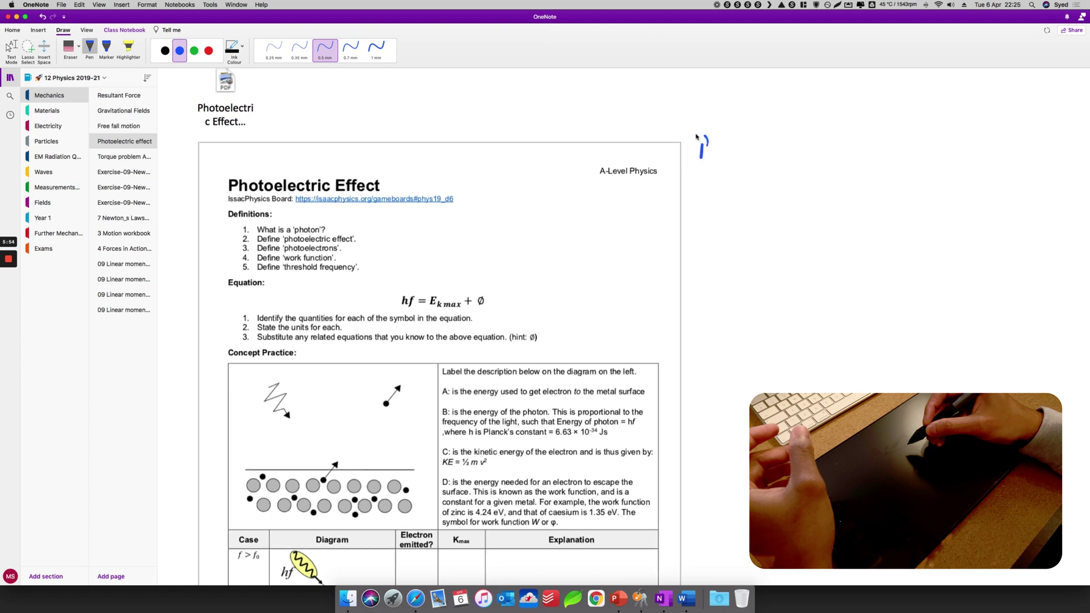
Handwrite a circled 1 followed by 'Photon....' beside the worksheet.
drag(699, 141, 796, 153)
click(811, 150)
click(820, 150)
click(830, 149)
click(839, 148)
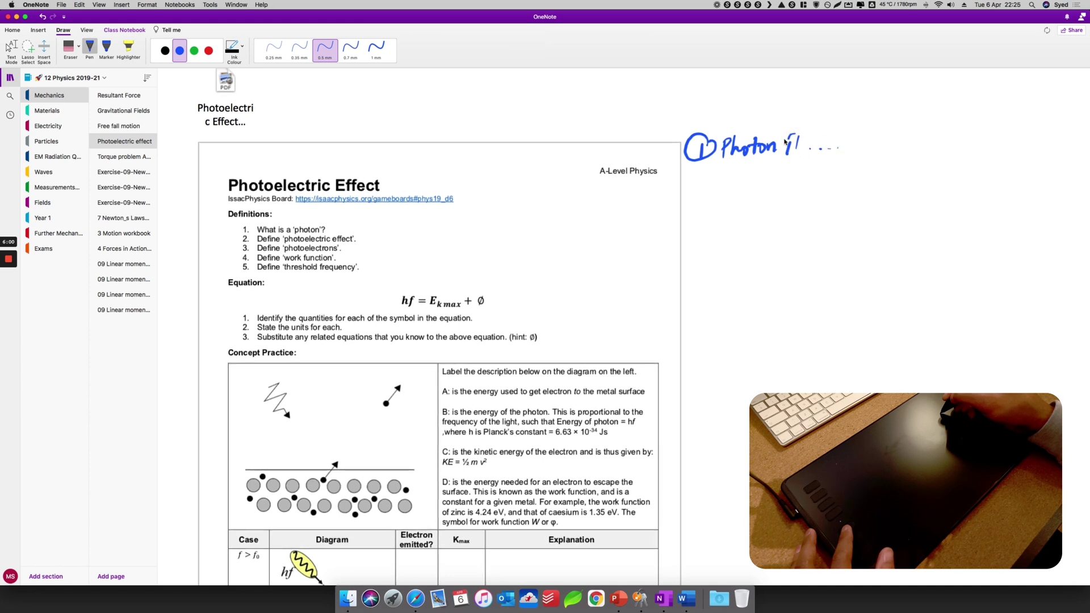
Handwrite a circled 2 and 'Photoelectri-' below the first note.
drag(690, 181, 704, 192)
mouse_move(707, 176)
mouse_down()
mouse_move(681, 170)
mouse_move(720, 197)
mouse_up()
drag(719, 173, 741, 196)
mouse_move(747, 182)
mouse_down()
mouse_move(758, 173)
mouse_move(756, 195)
mouse_move(759, 181)
mouse_up()
drag(767, 178, 786, 192)
mouse_move(794, 169)
mouse_down()
mouse_move(790, 196)
mouse_move(806, 182)
mouse_move(829, 195)
mouse_move(835, 179)
mouse_up()
drag(836, 183, 850, 193)
drag(852, 180, 859, 180)
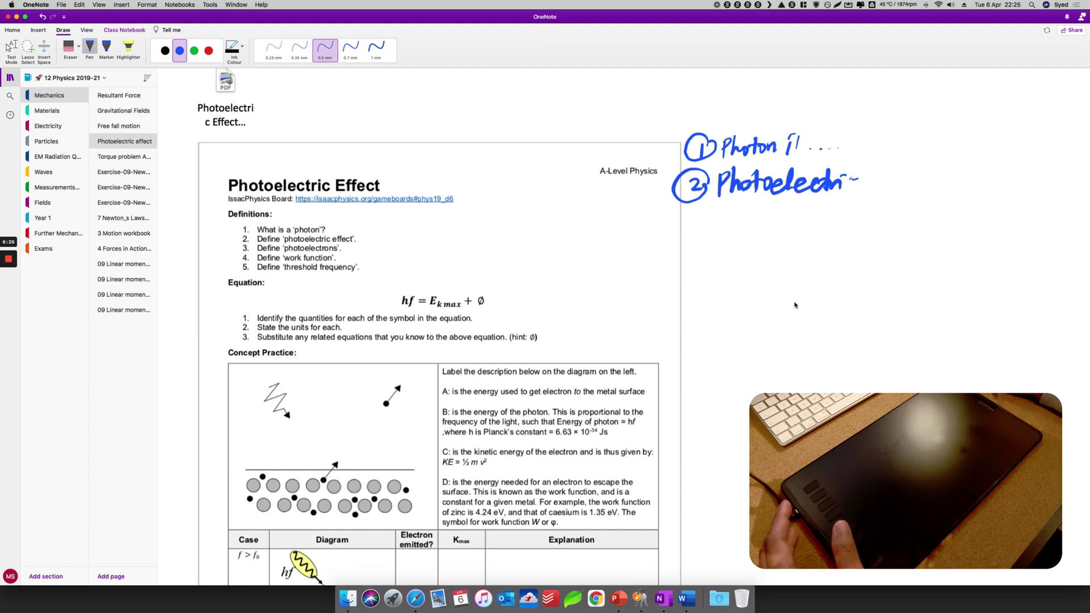
scroll(794, 304, down, 5)
scroll(784, 301, up, 8)
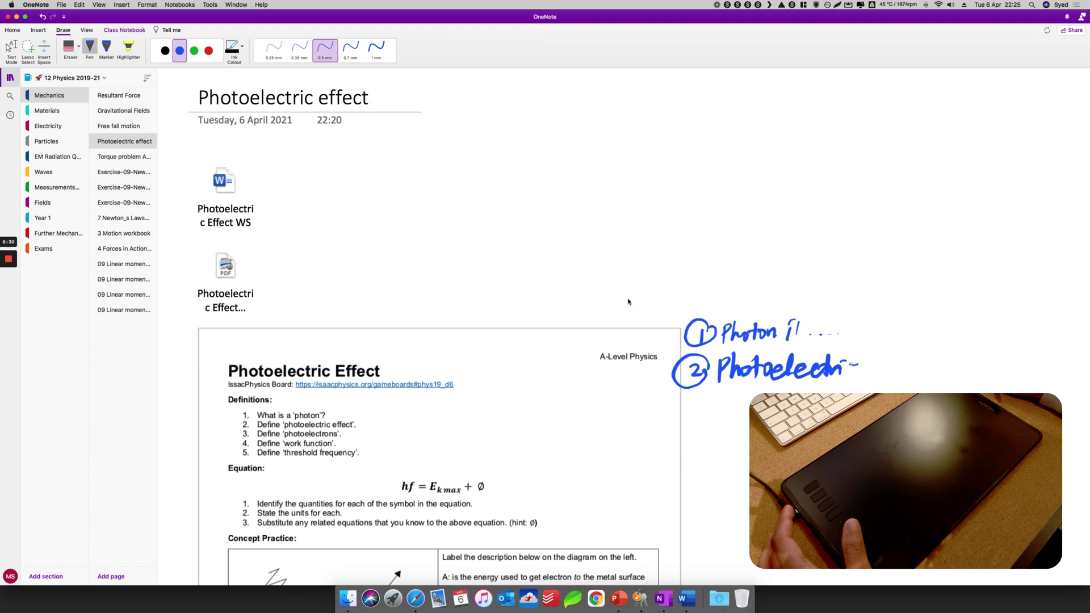
click(393, 598)
click(238, 289)
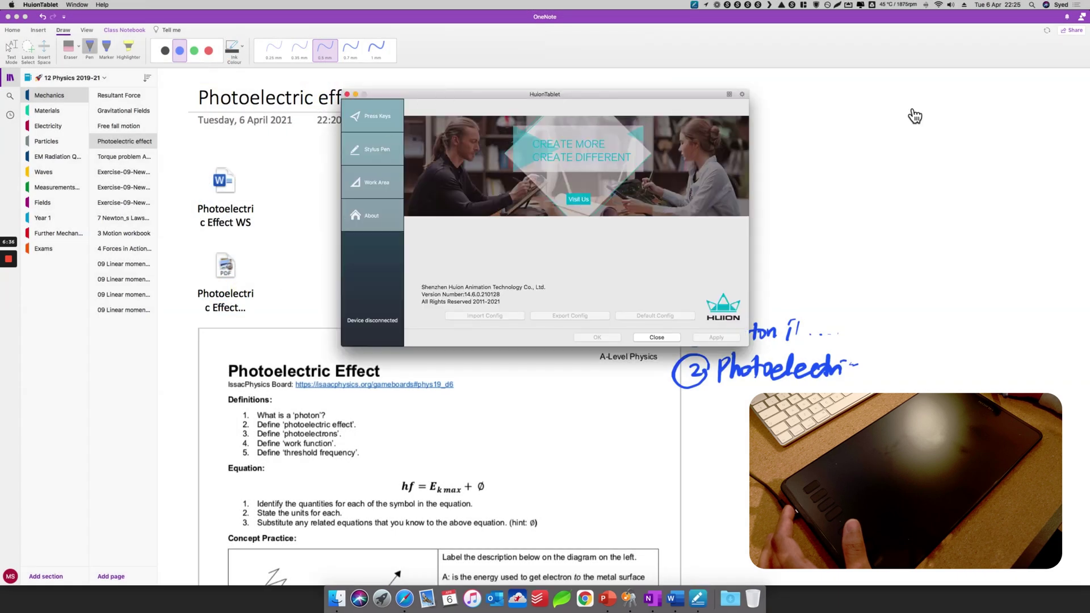
click(729, 94)
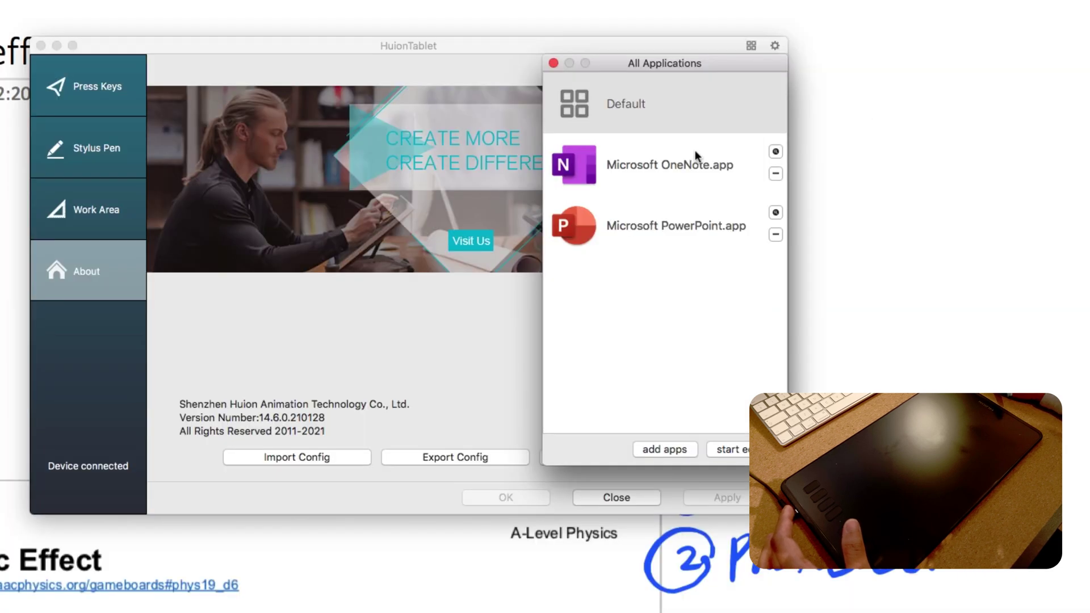
click(695, 154)
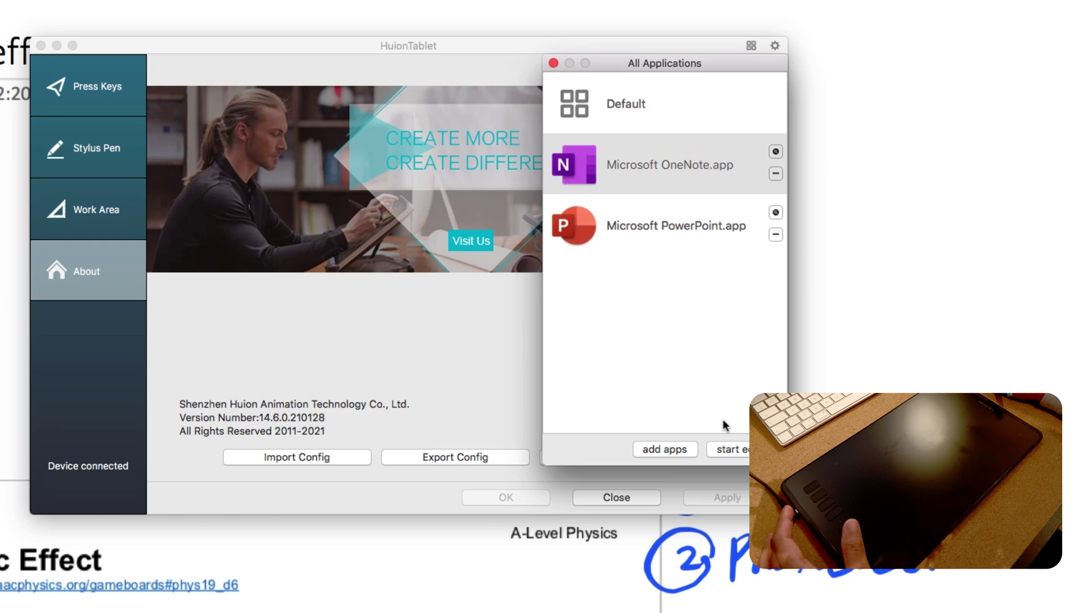
click(728, 451)
click(89, 86)
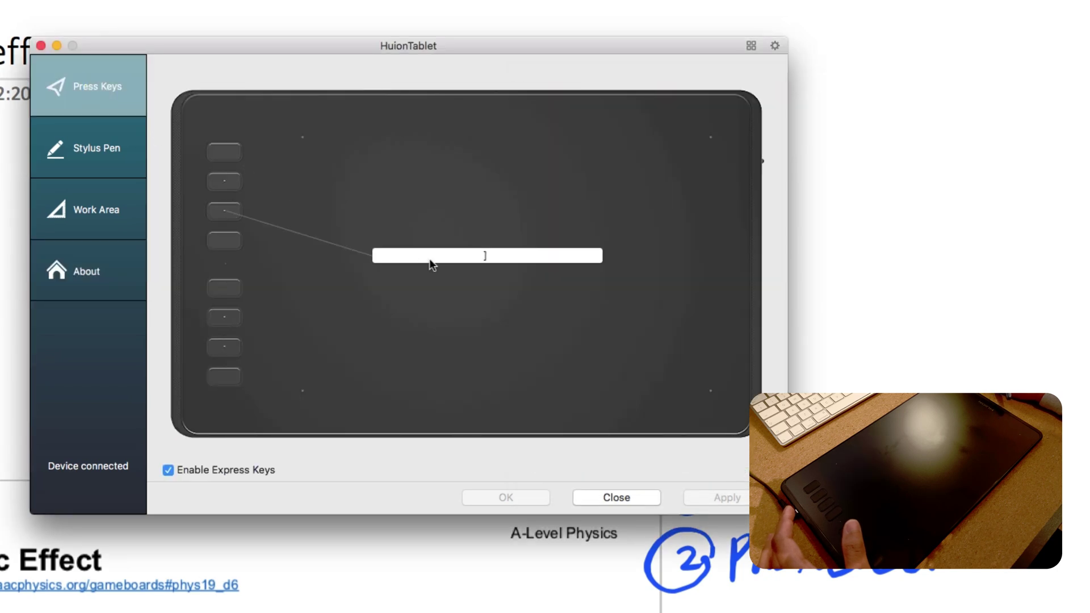
click(464, 258)
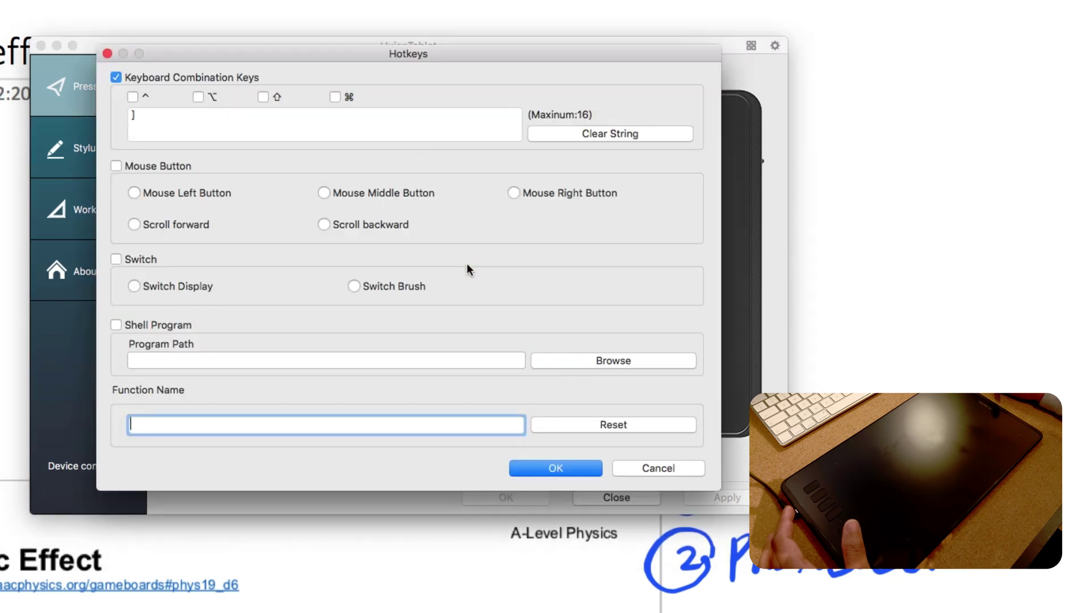
click(647, 465)
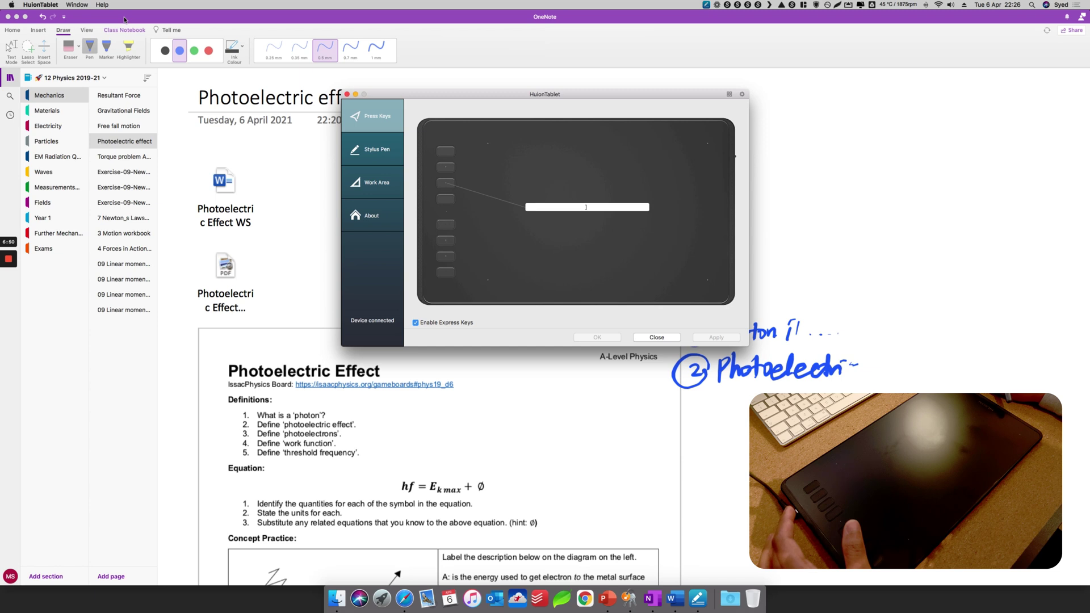
key(super+q)
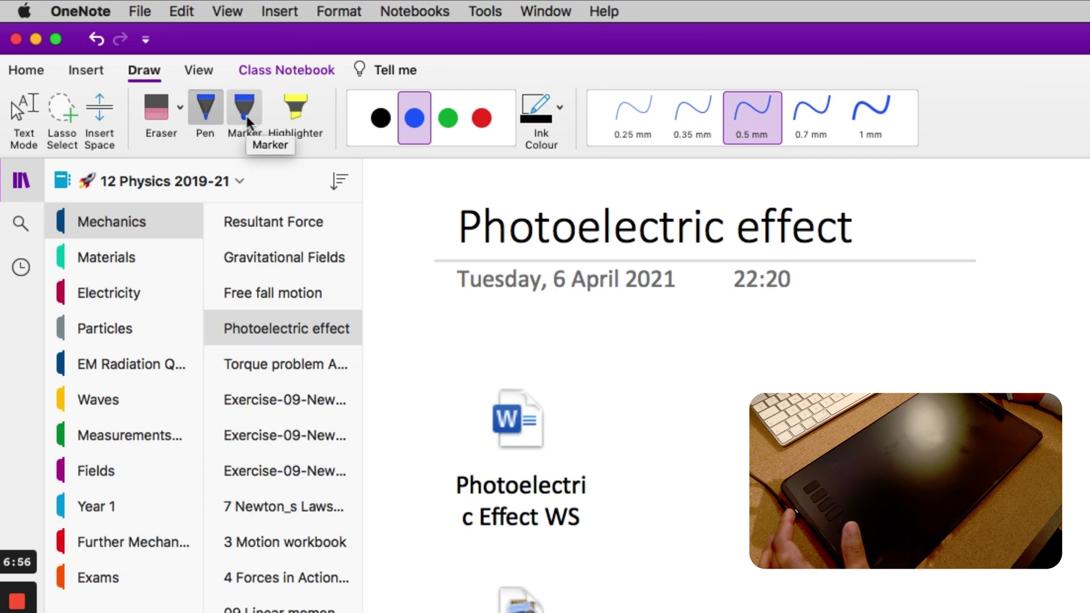
Show OneNote's Draw shortcuts: Pen ⇧⌘P, Marker ⌥⌘M, Highlighter ⇧⌘H.
click(492, 12)
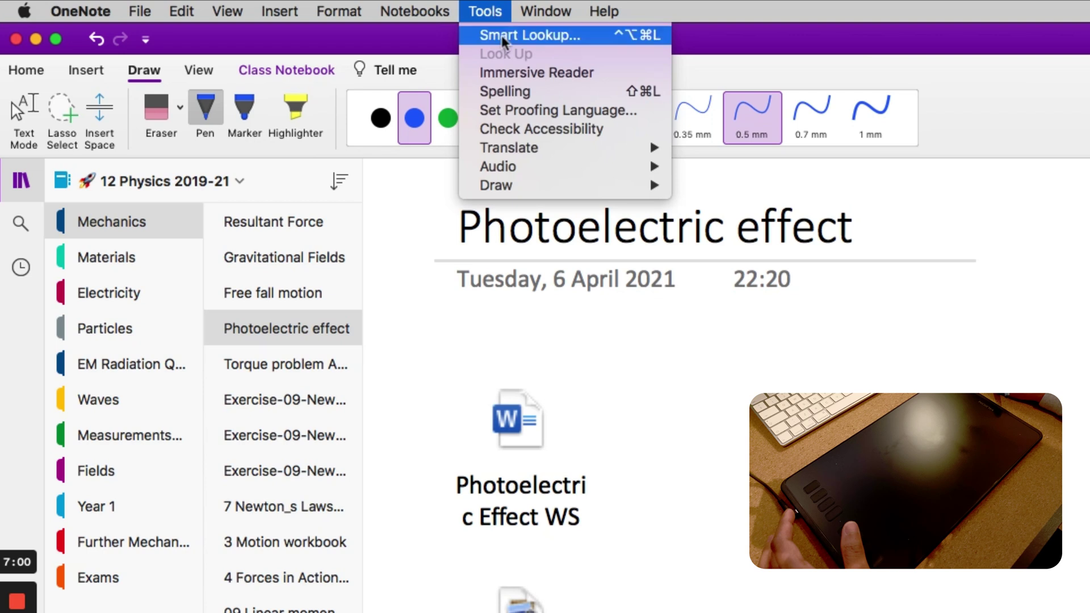
mouse_move(557, 185)
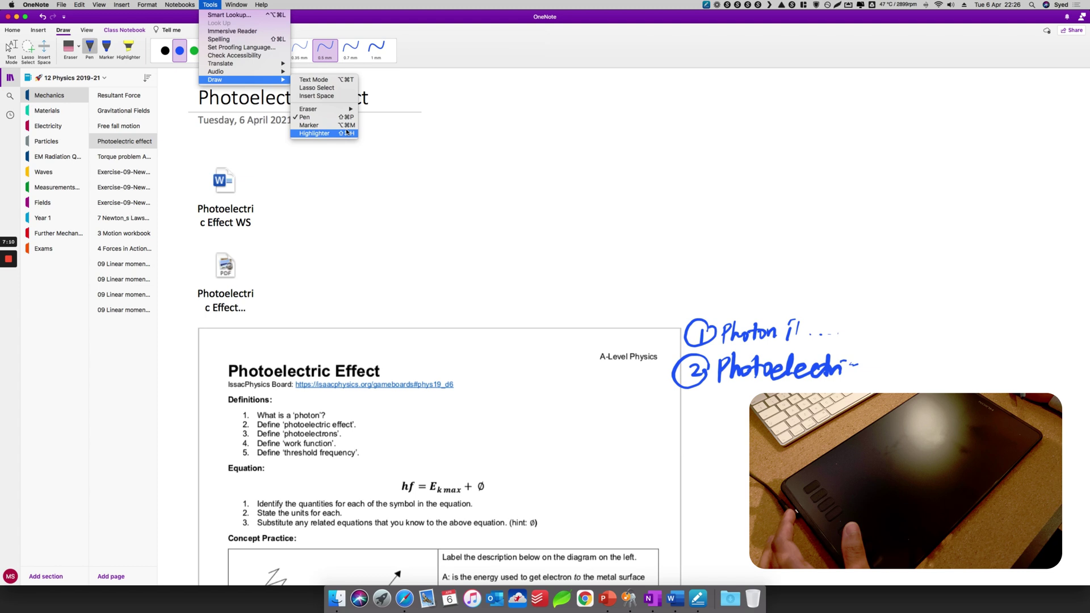
Remap the tablet's third express key to ⌥⌘M, OneNote's Marker shortcut, and apply it.
click(698, 603)
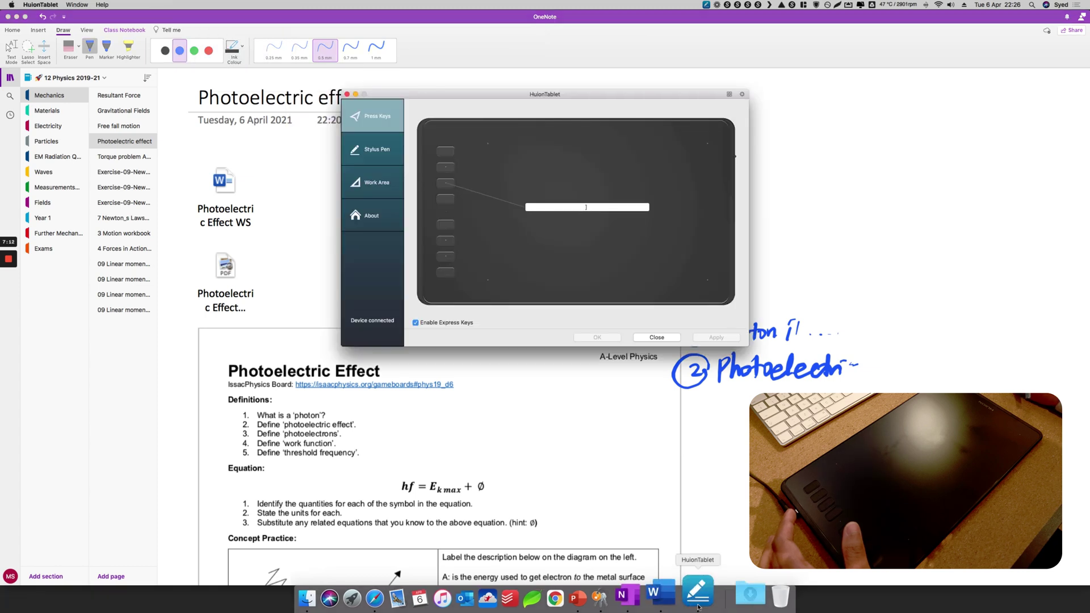
click(573, 213)
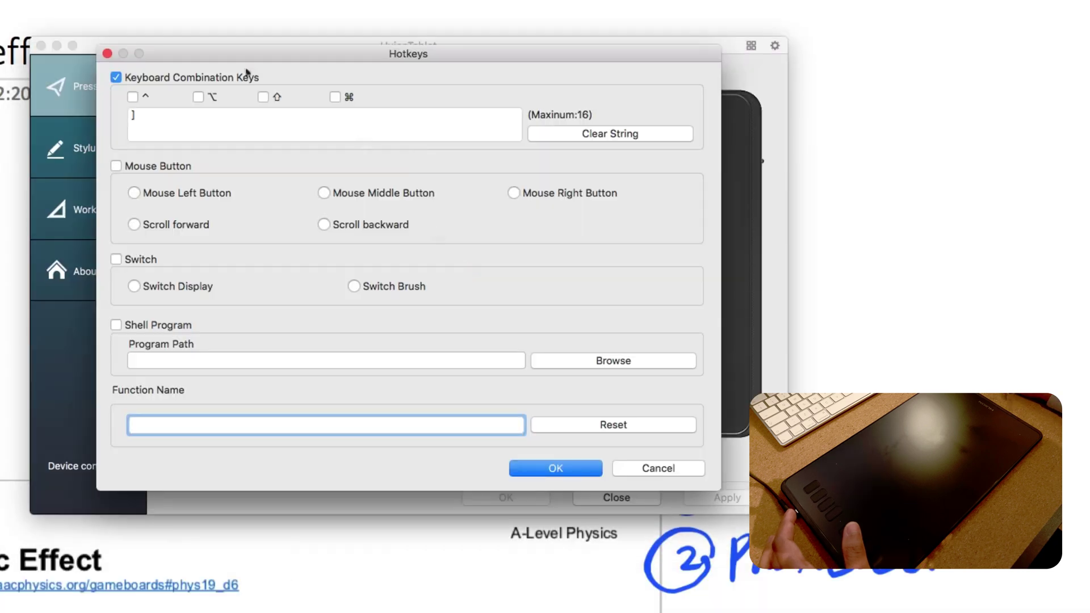
click(588, 135)
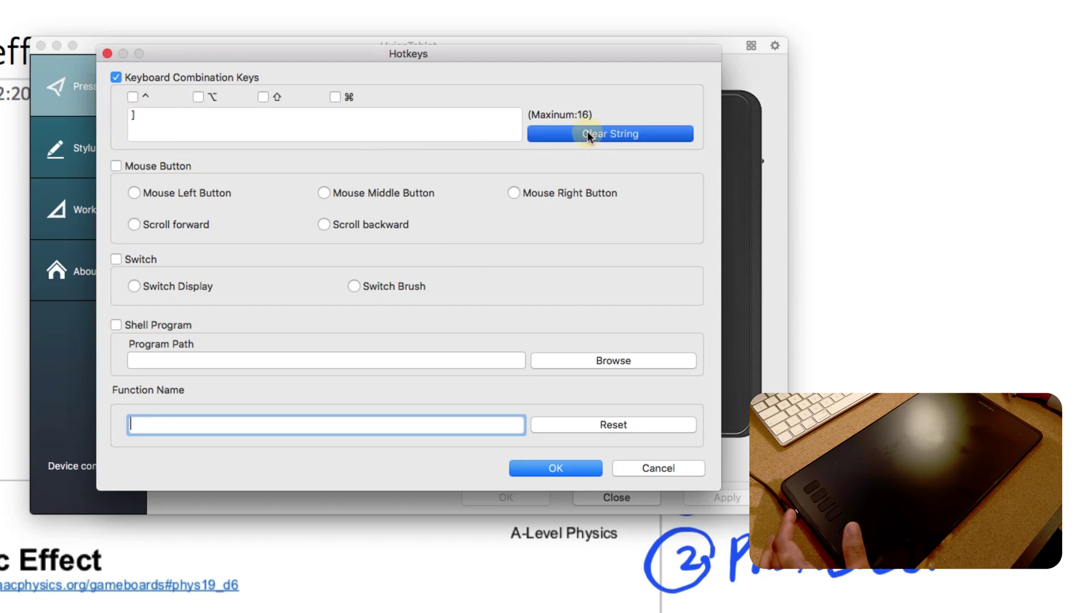
click(198, 97)
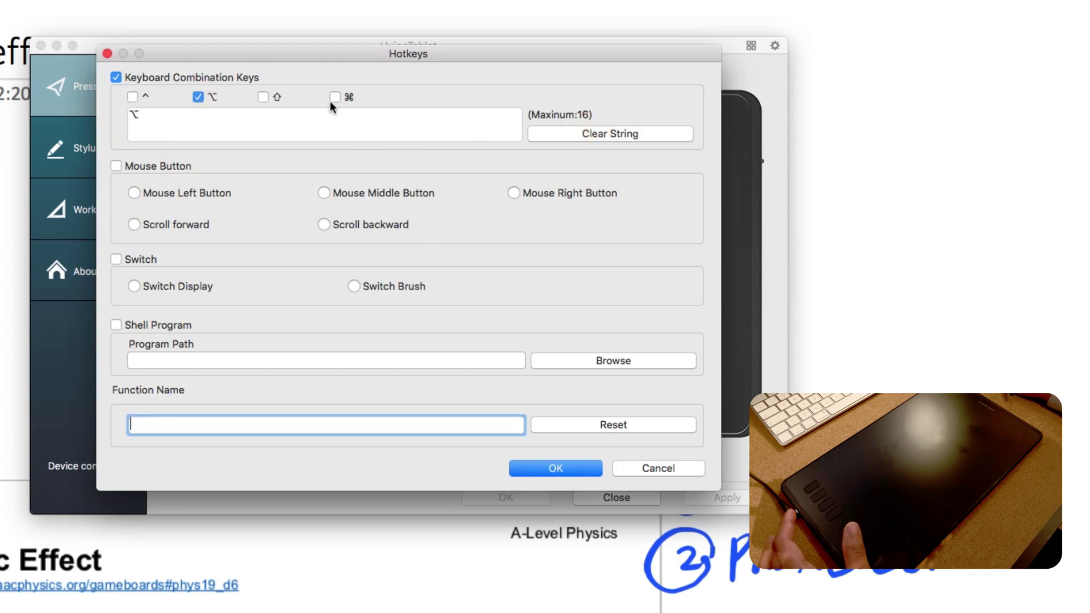
click(335, 97)
click(320, 114)
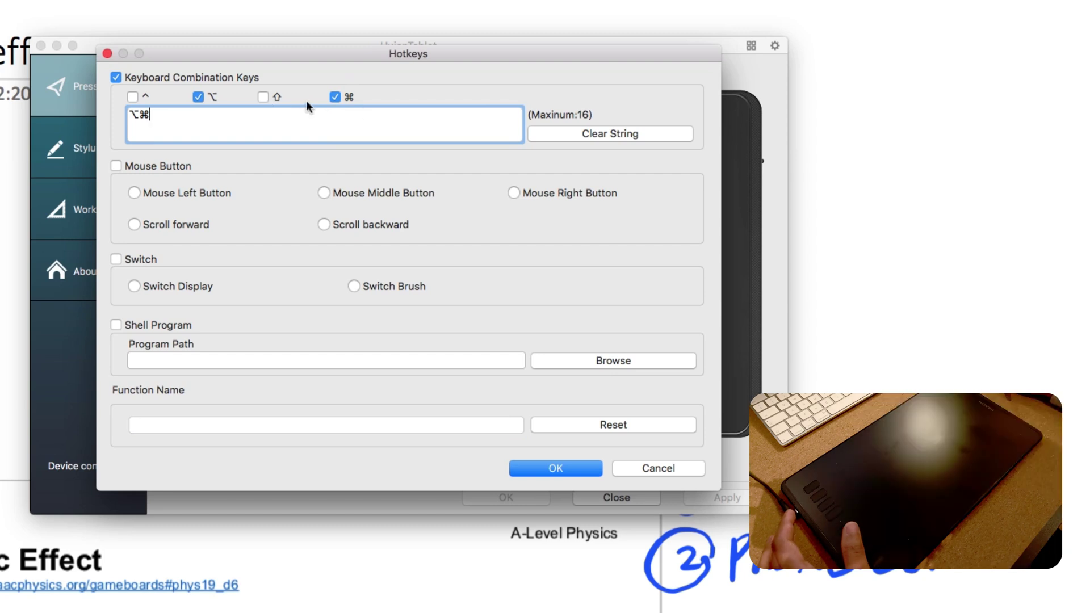
key(m)
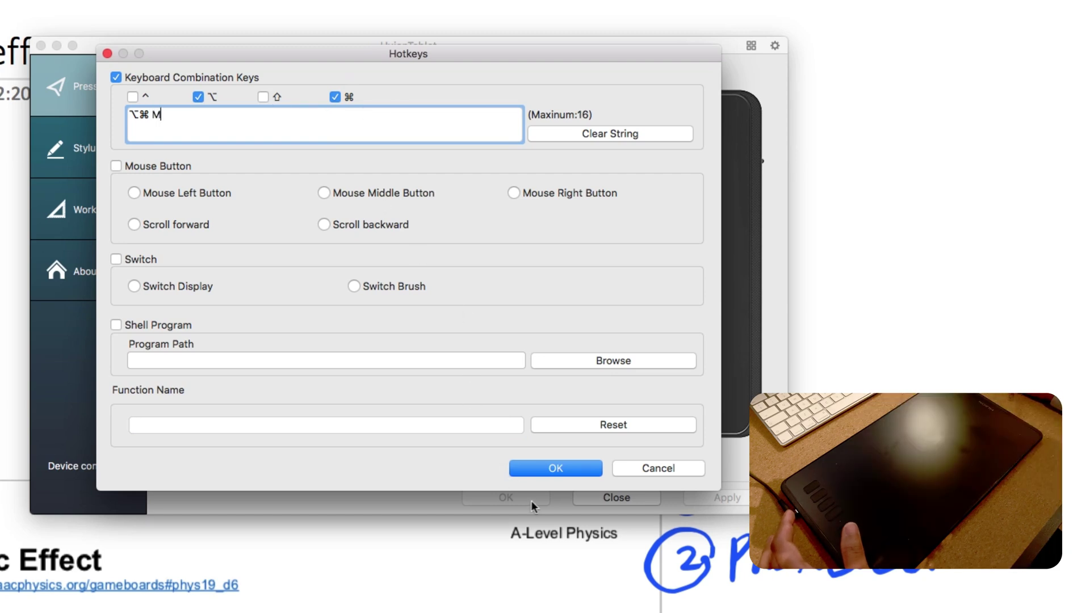
click(541, 469)
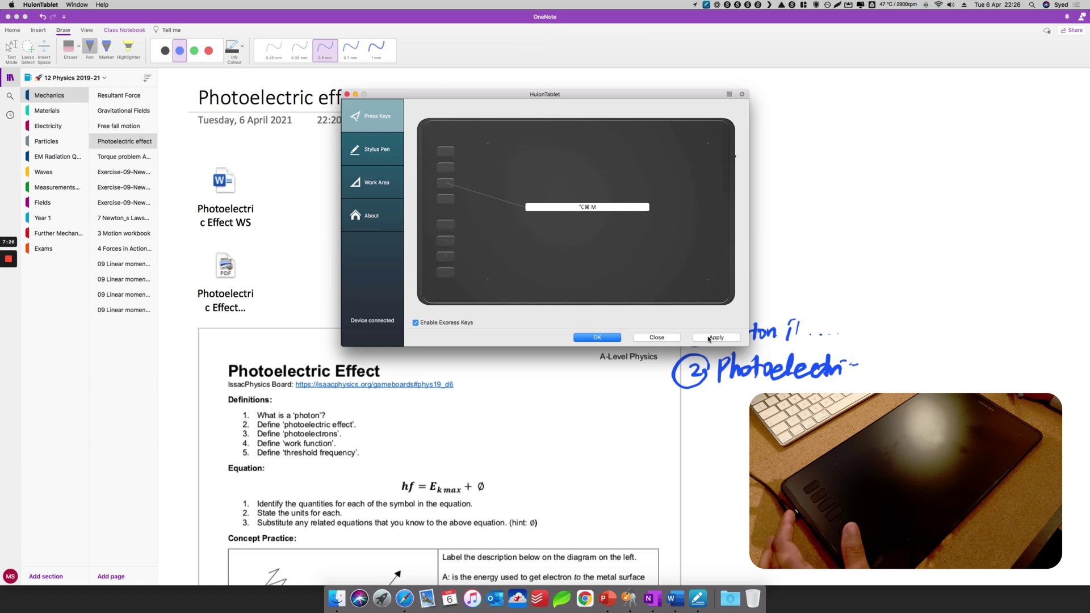
click(707, 339)
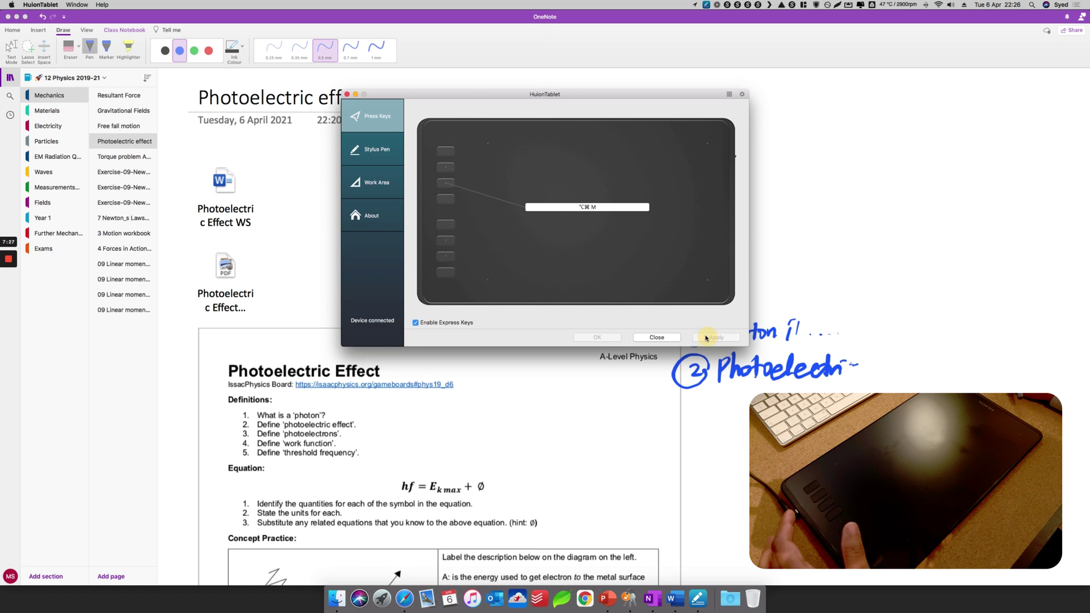
Back on the OneNote page, switch the ink to the blue marker using the tablet keys.
click(770, 264)
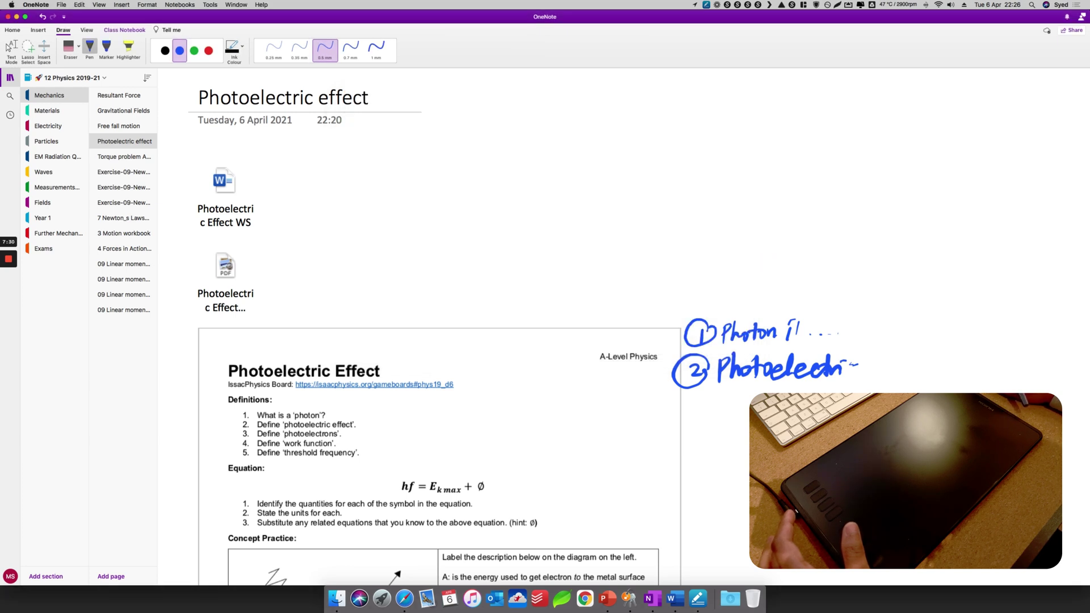
key(ctrl+shift+r)
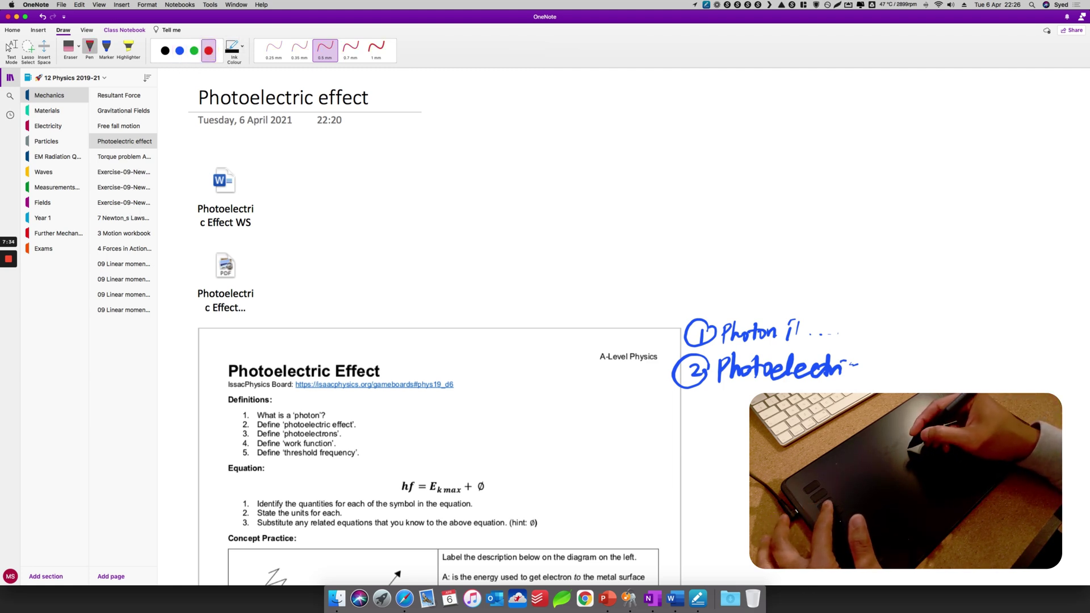
key(ctrl+shift+b)
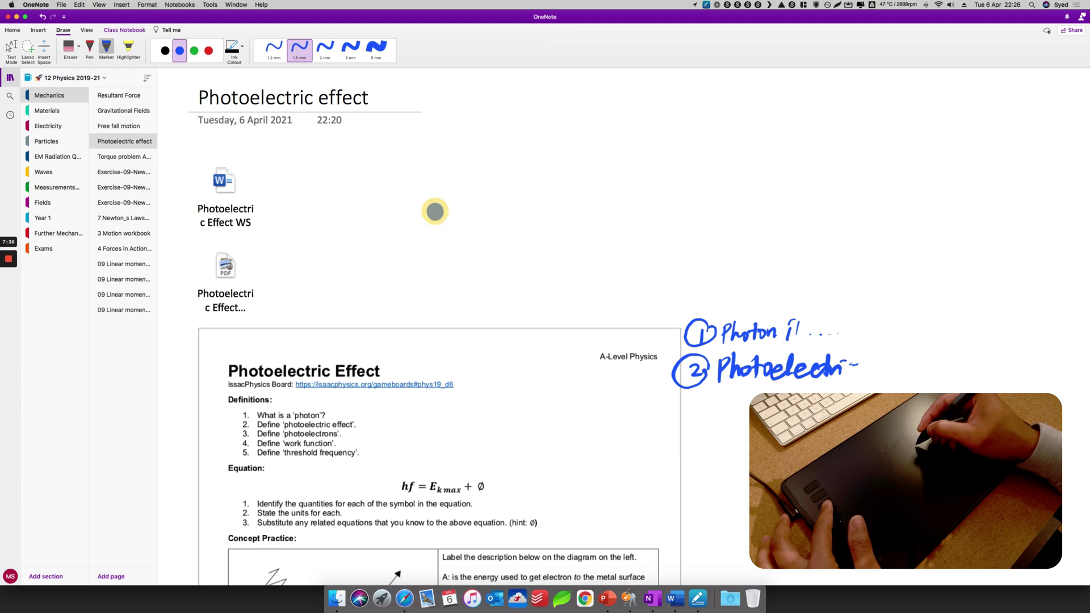
Handwrite 'Marker' above the worksheet, then set the marker thickness to 1.2 mm.
mouse_move(433, 247)
mouse_down()
mouse_move(438, 196)
mouse_move(465, 196)
mouse_move(472, 245)
mouse_up()
drag(510, 214, 515, 250)
mouse_move(519, 249)
mouse_down()
mouse_move(525, 219)
mouse_move(542, 215)
mouse_up()
mouse_move(559, 193)
mouse_down()
mouse_move(555, 250)
mouse_move(578, 250)
mouse_move(602, 216)
mouse_move(606, 243)
mouse_up()
mouse_move(615, 209)
mouse_down()
mouse_move(614, 245)
mouse_move(639, 212)
mouse_up()
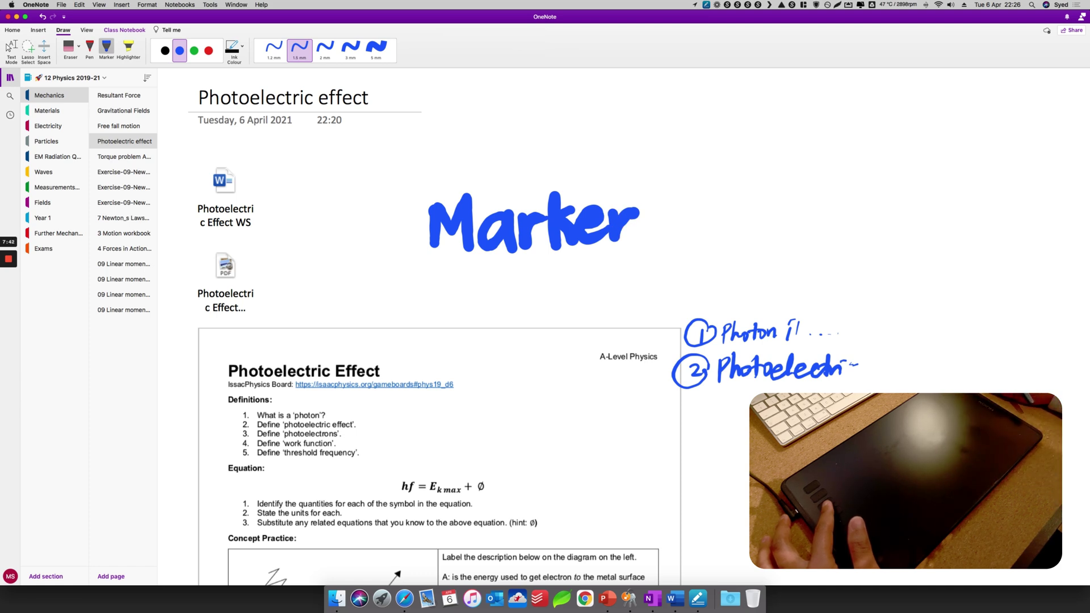
click(274, 50)
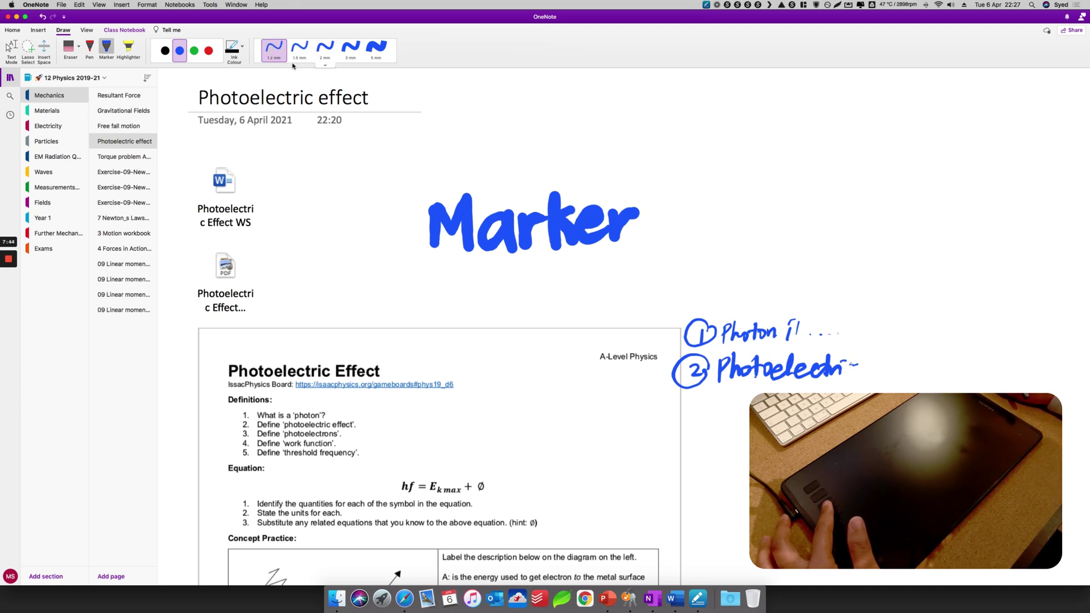
Add a new page and insert Photoelectric Effect WS.pdf from the Assignment folder as a printout.
click(336, 598)
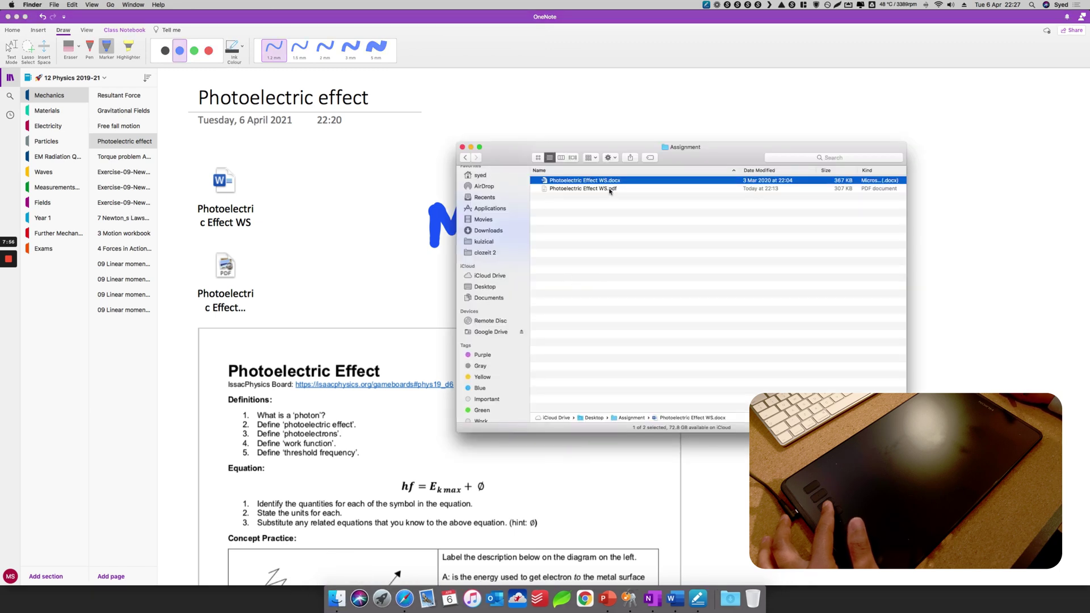
click(369, 266)
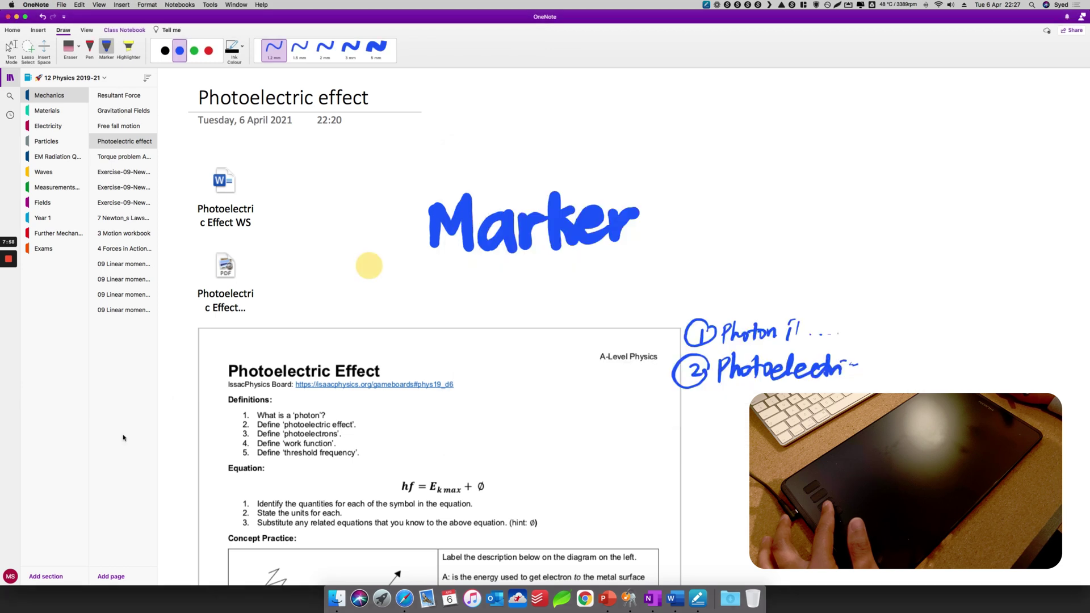
click(118, 575)
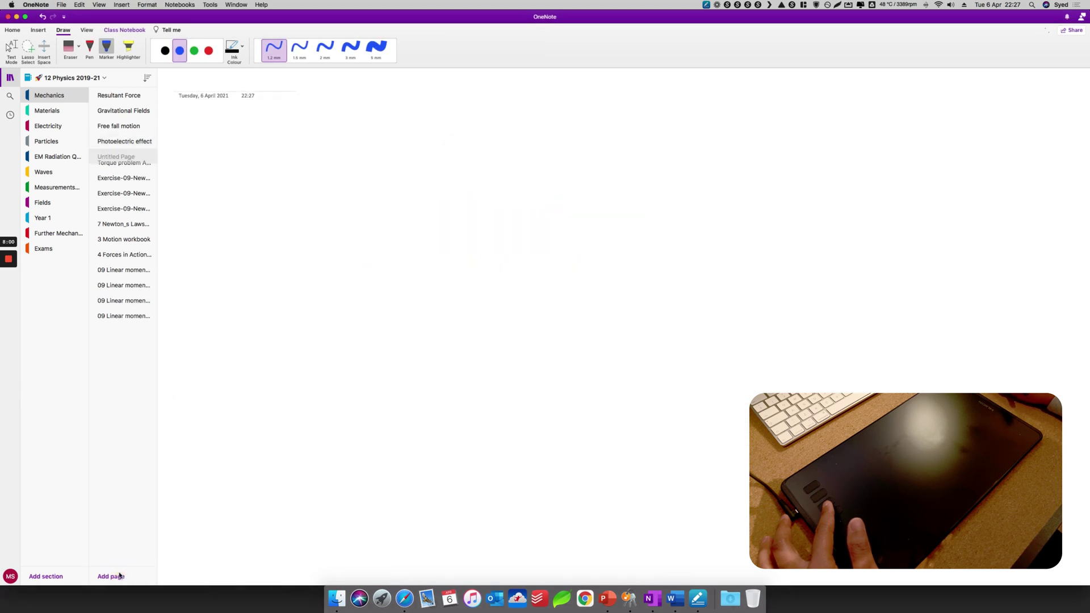
click(337, 598)
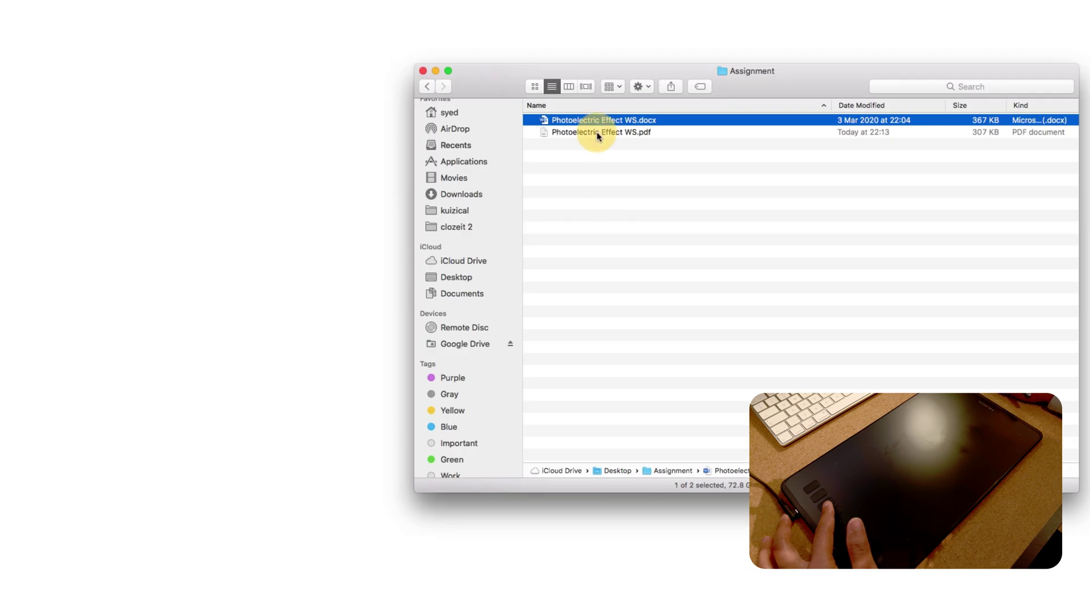
drag(598, 132, 219, 119)
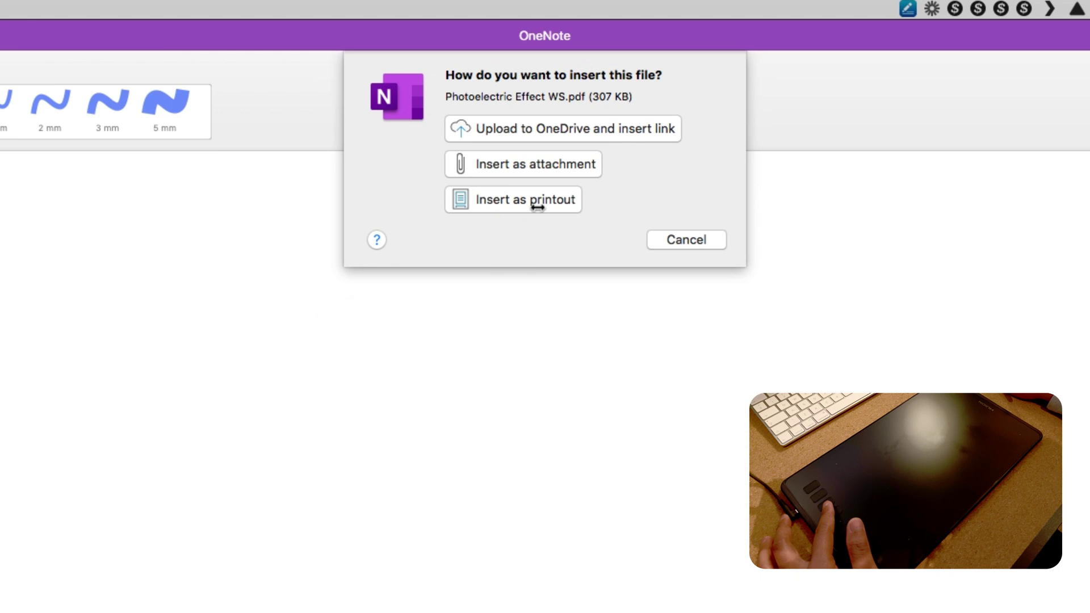
click(548, 207)
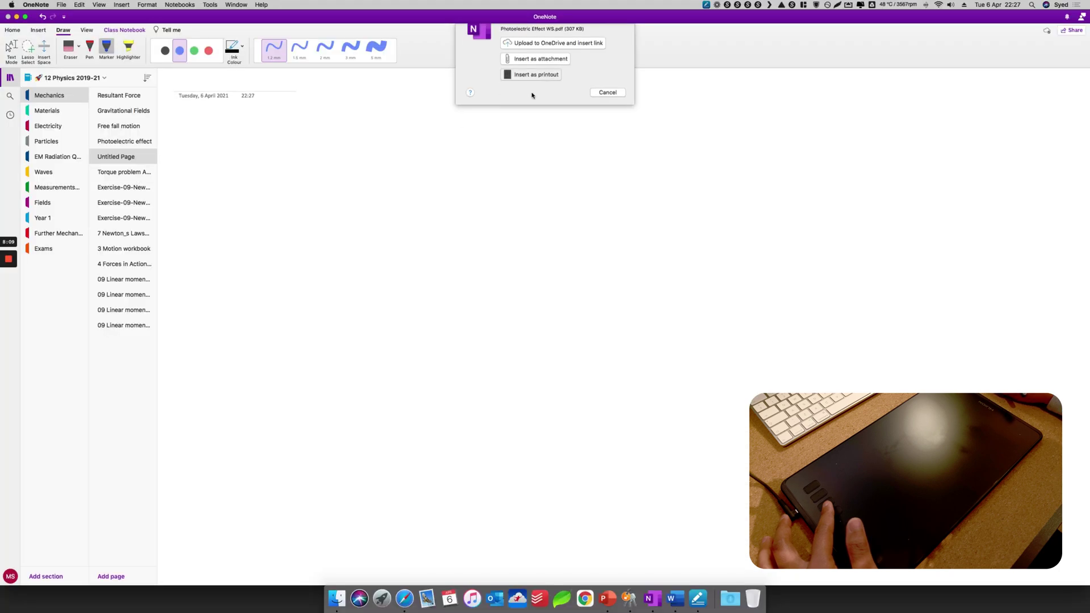
scroll(307, 327, up, 20)
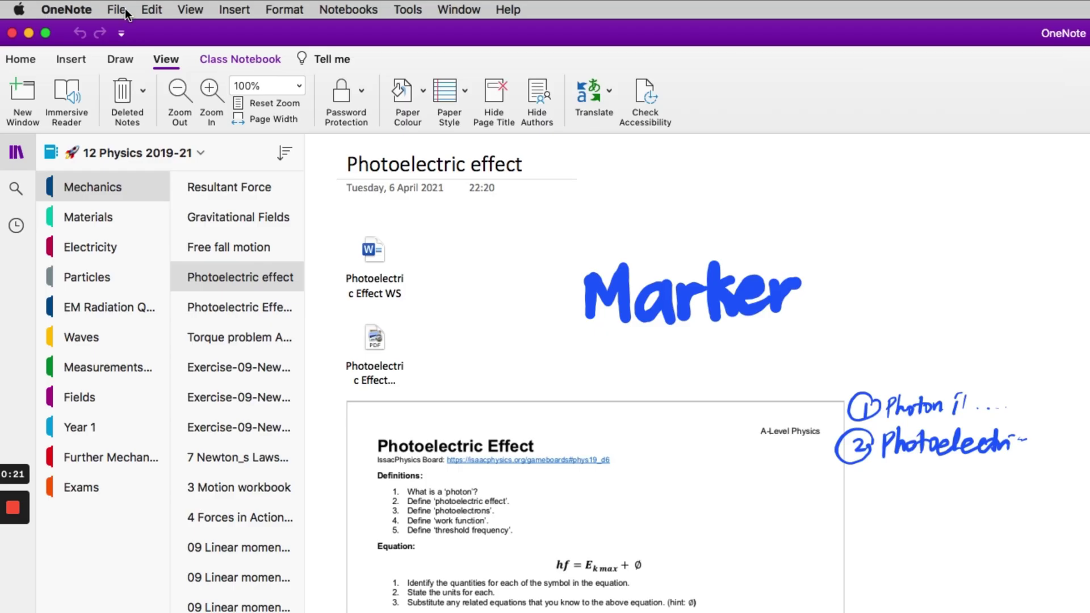
Save the page as PDF 'Photoelectric effect completed' in Assignment, replacing the existing file.
click(61, 4)
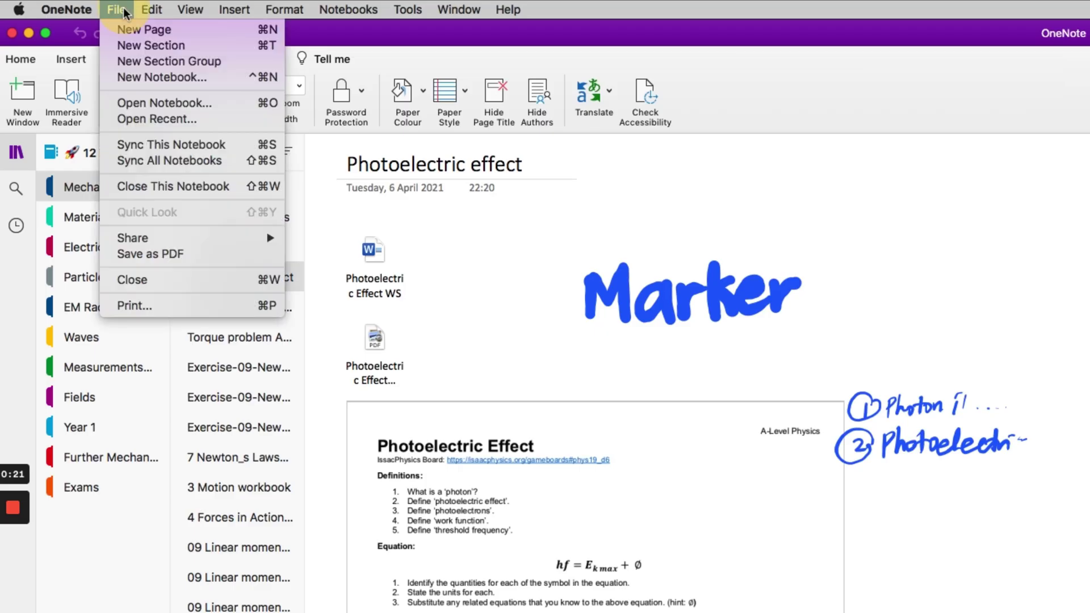
click(187, 254)
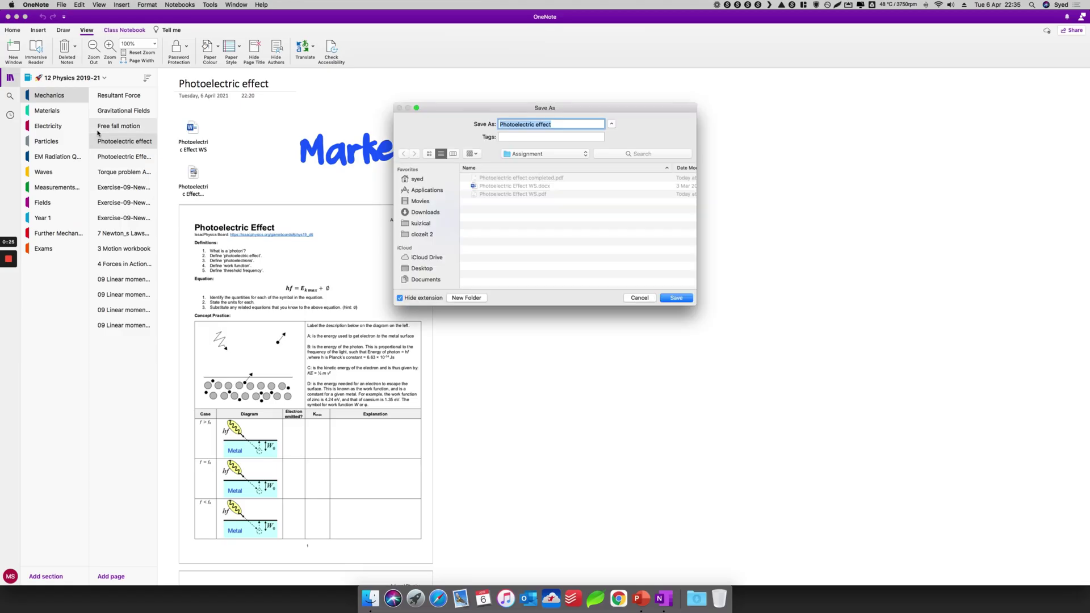
click(548, 178)
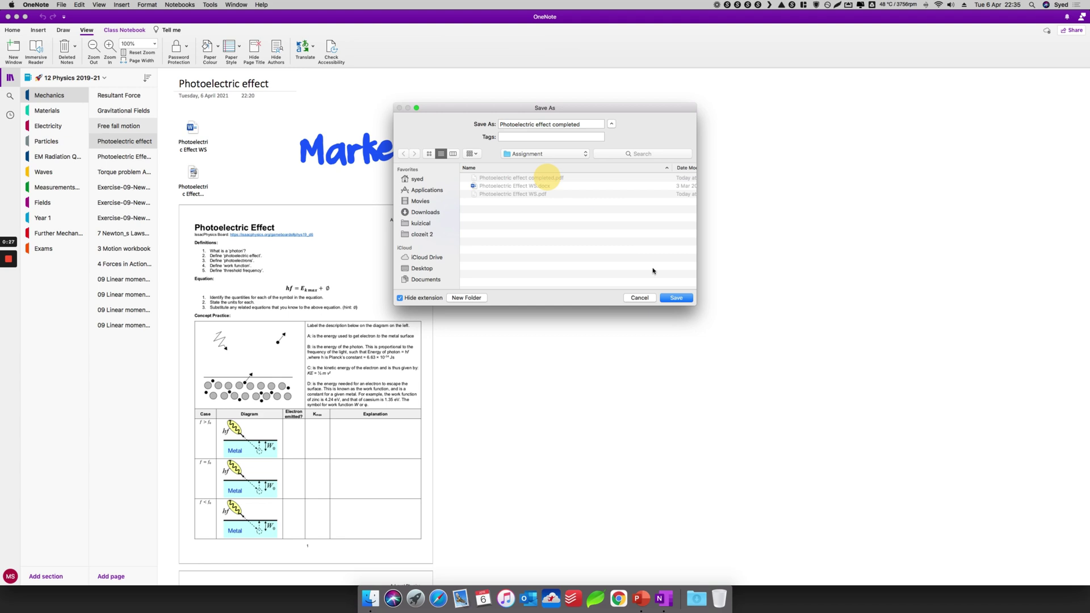
click(671, 301)
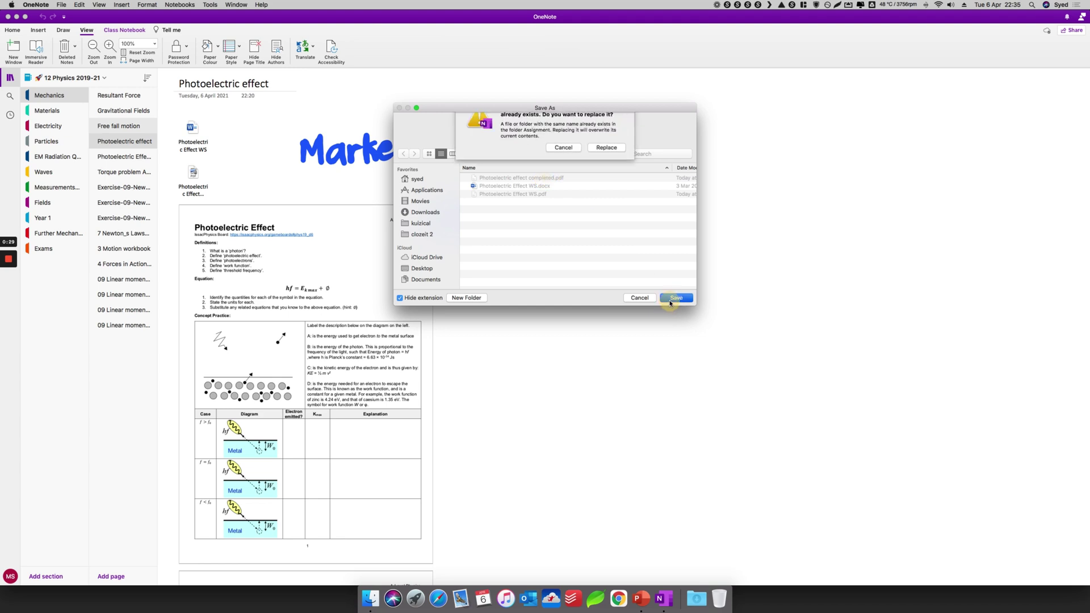
click(606, 163)
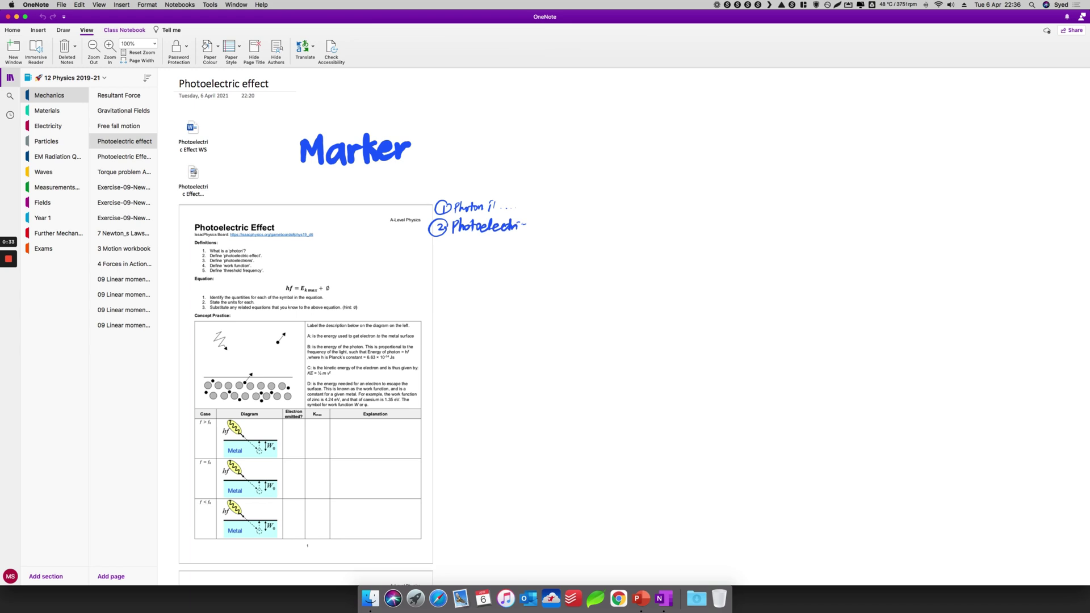
Open Photoelectric effect completed.pdf from Desktop > Assignment in Preview.
click(374, 598)
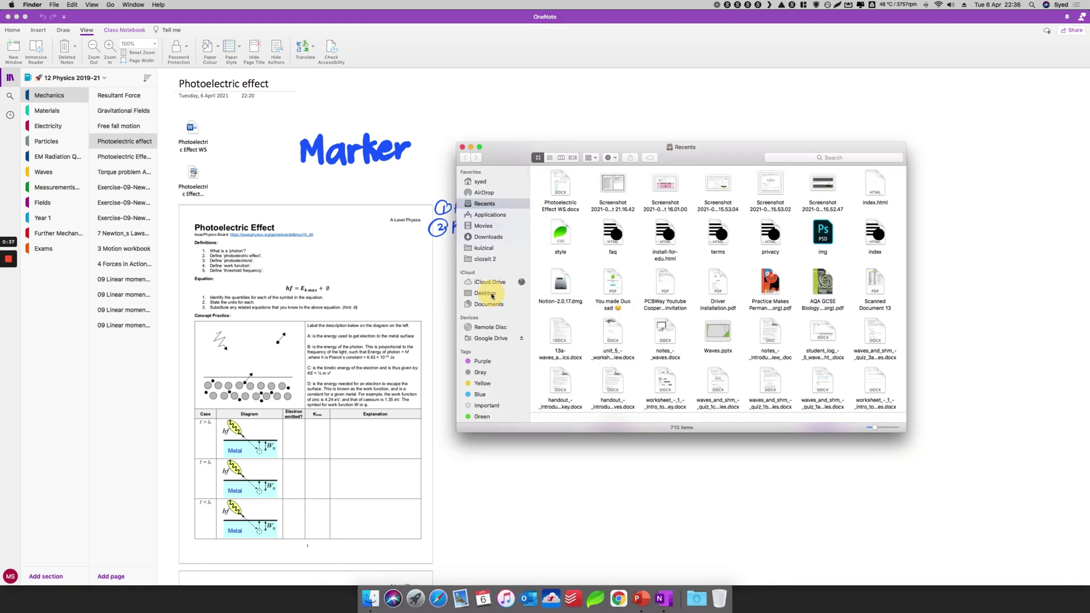
click(485, 293)
double_click(554, 184)
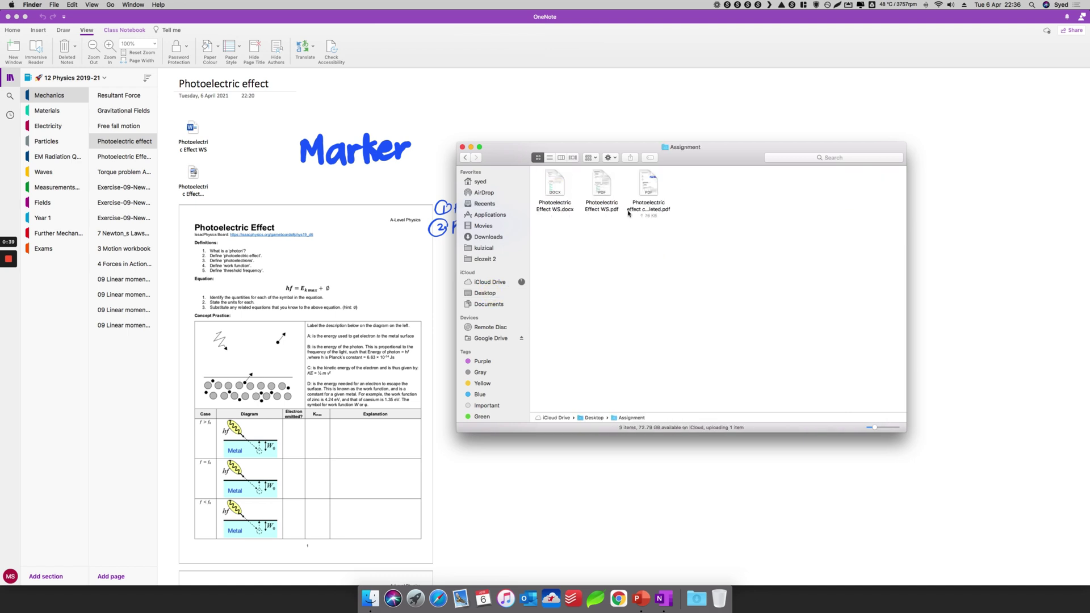
click(651, 206)
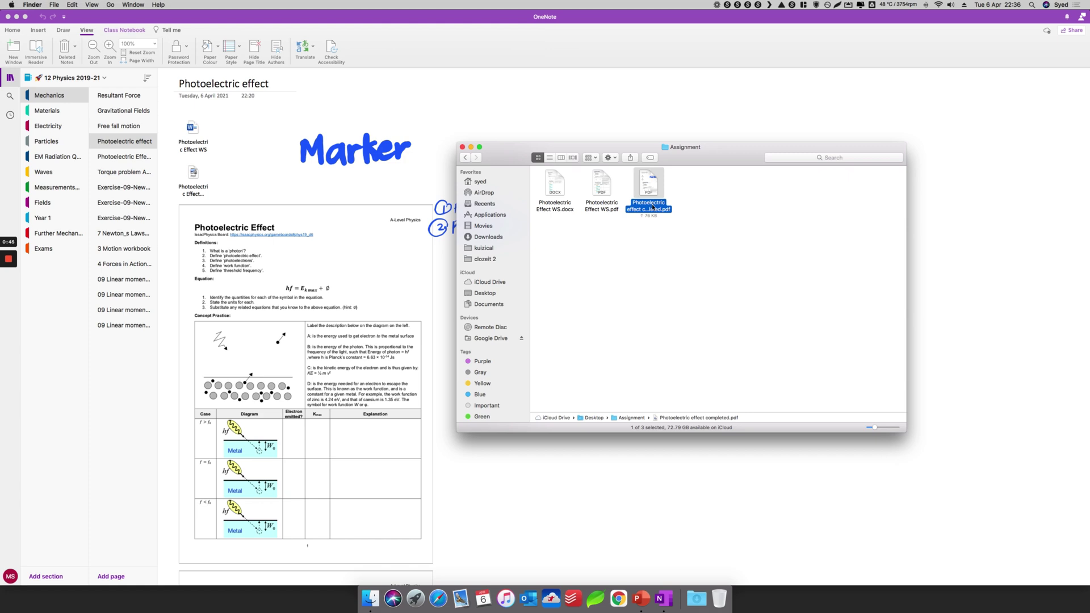
double_click(653, 208)
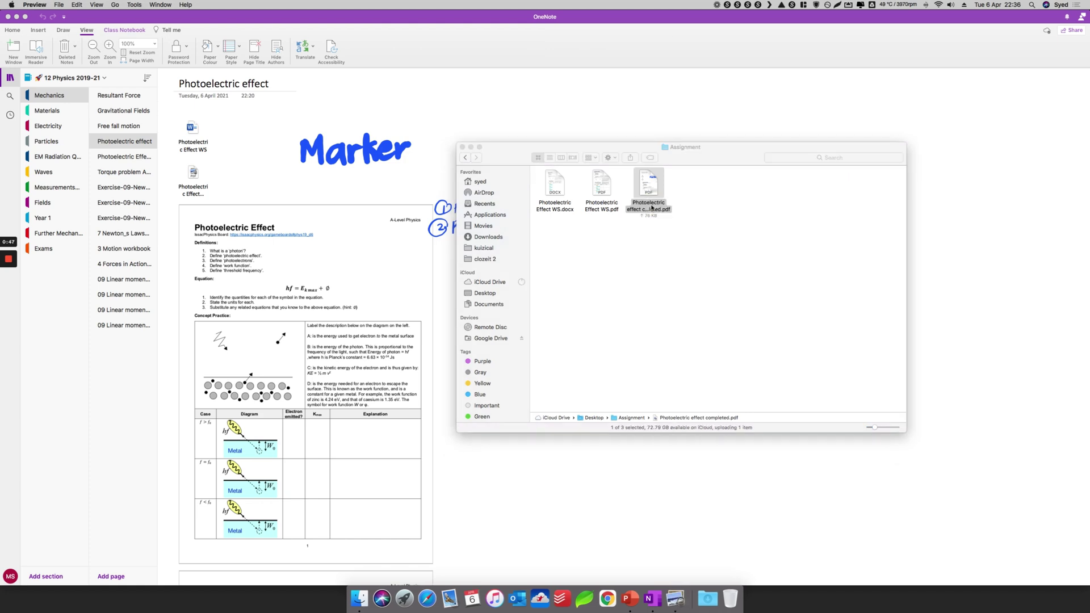
Scroll through the completed PDF, then close Preview and the Assignment Finder window.
scroll(409, 237, down, 10)
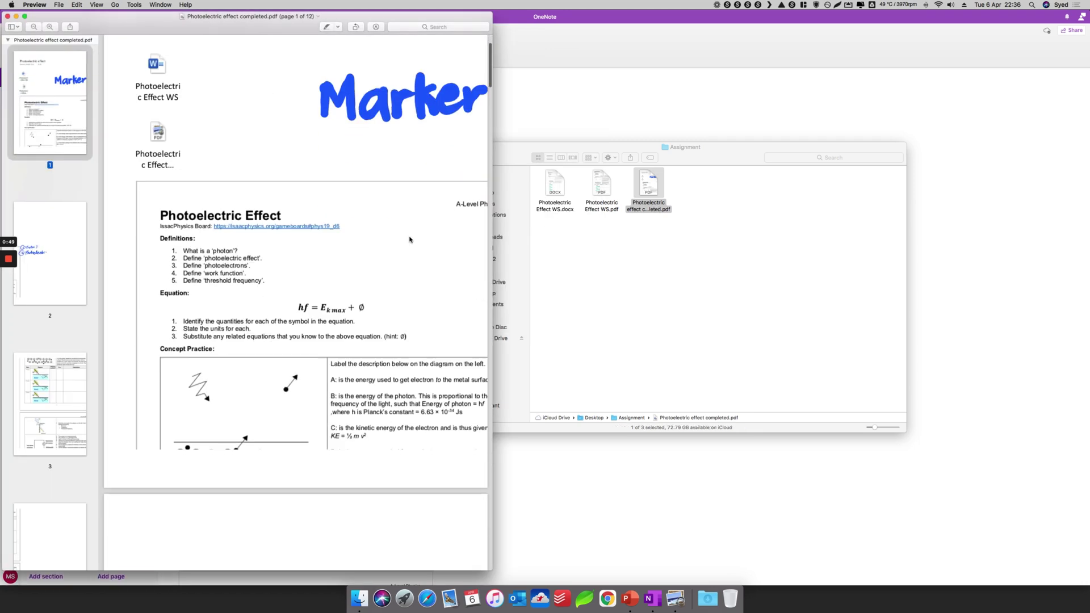
scroll(409, 239, down, 15)
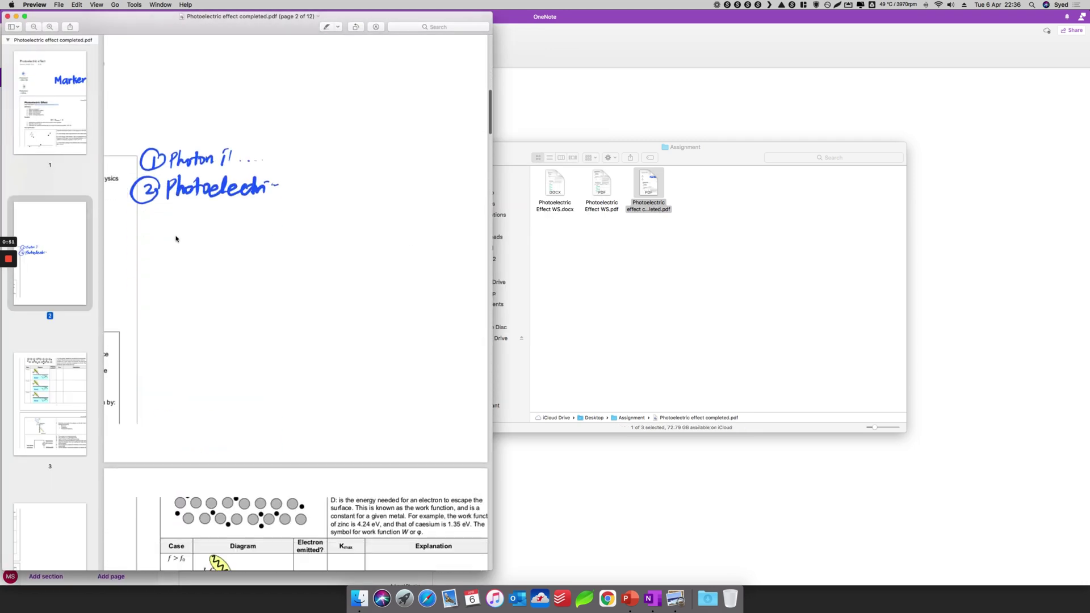
scroll(178, 238, down, 20)
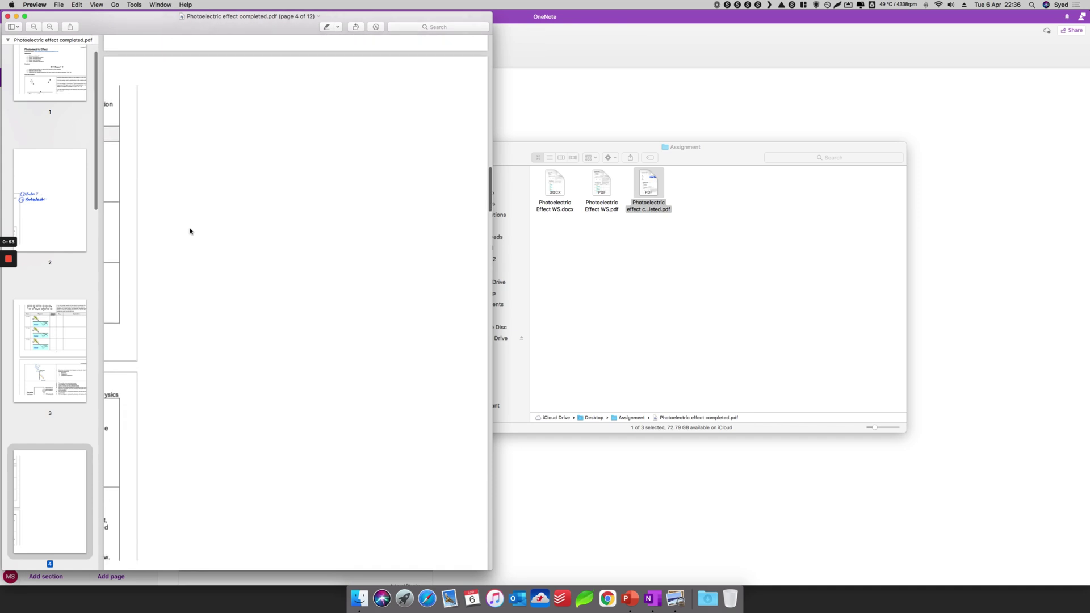
click(8, 16)
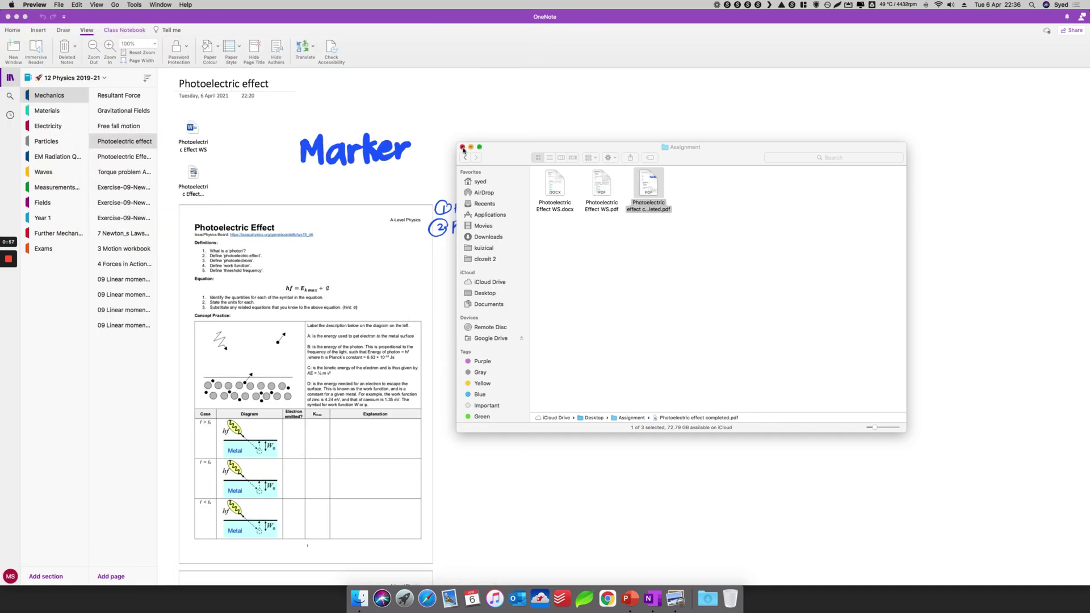
click(463, 147)
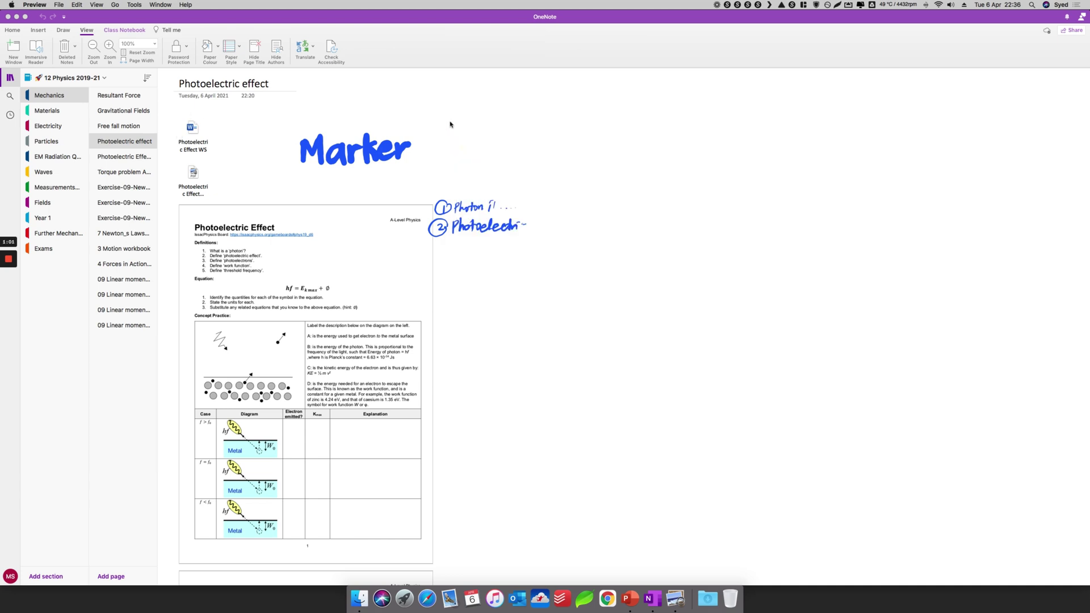
Open OneNote's Print dialog for the current page with the full settings shown.
click(394, 57)
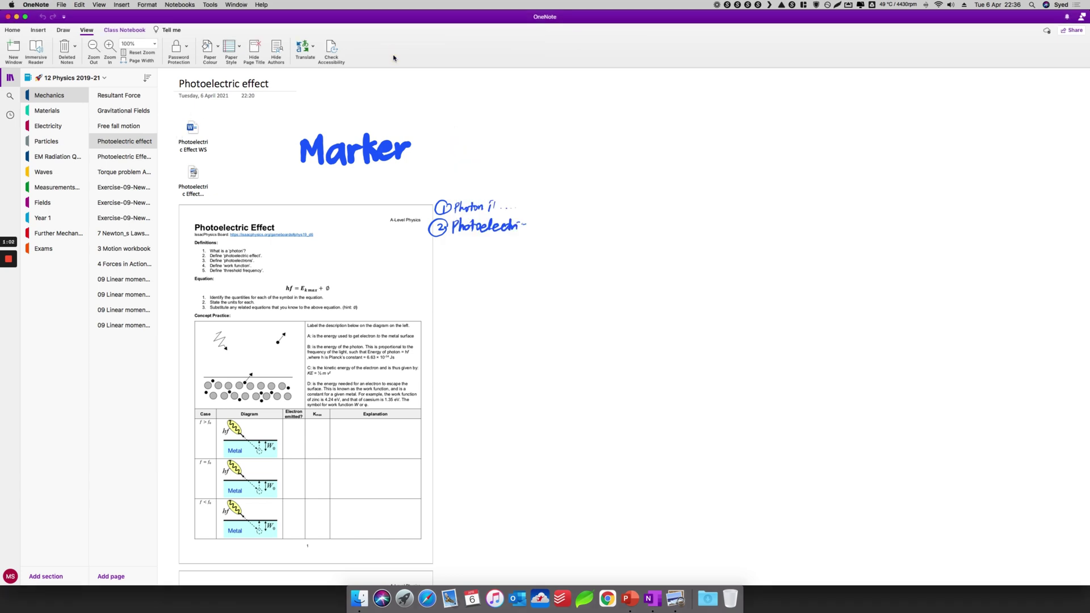
click(62, 5)
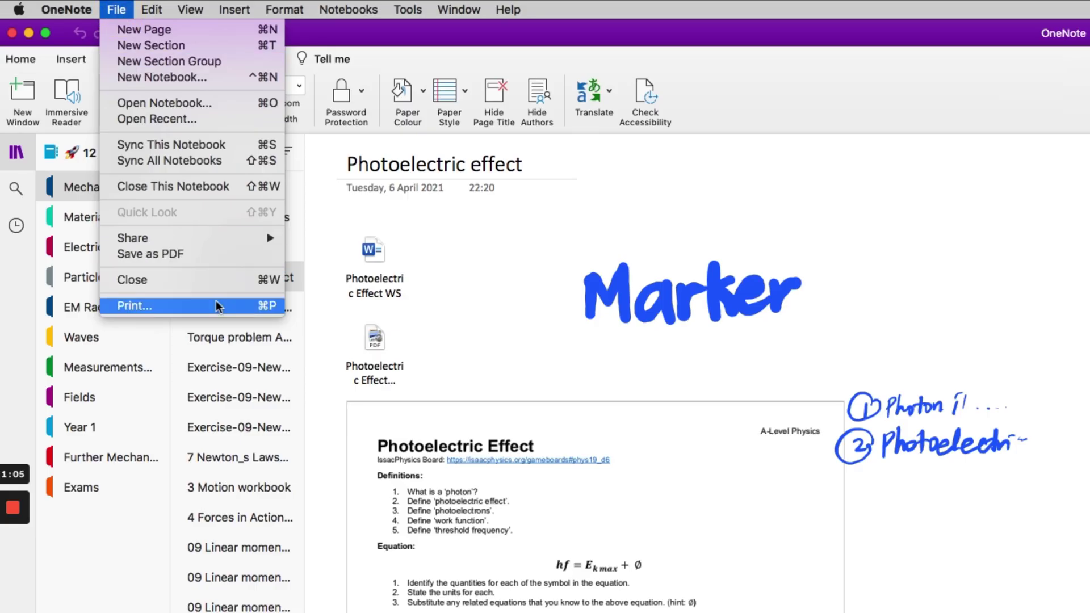
click(216, 306)
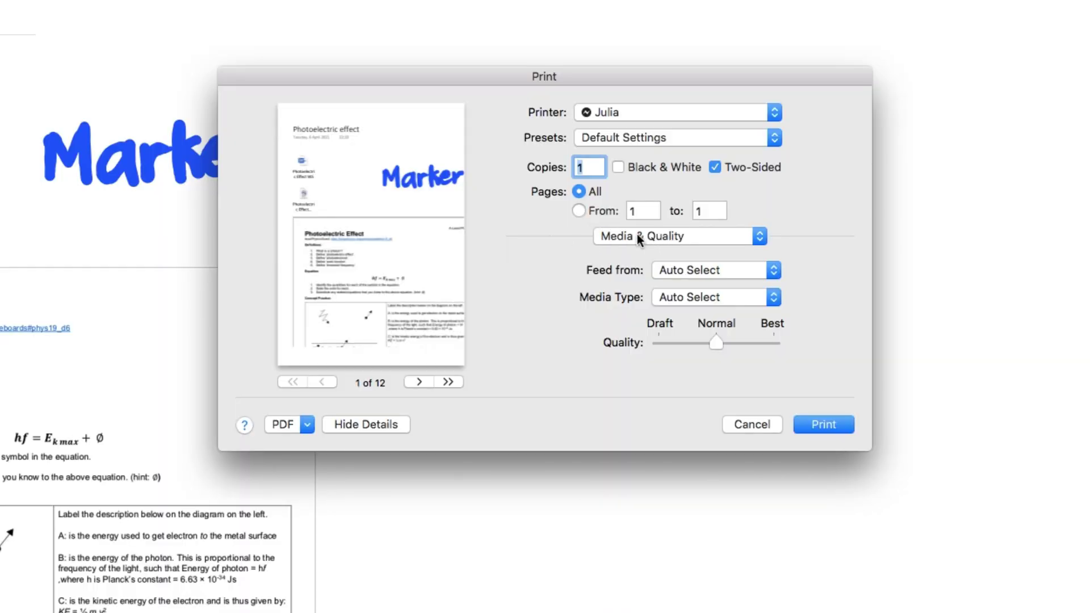
click(370, 423)
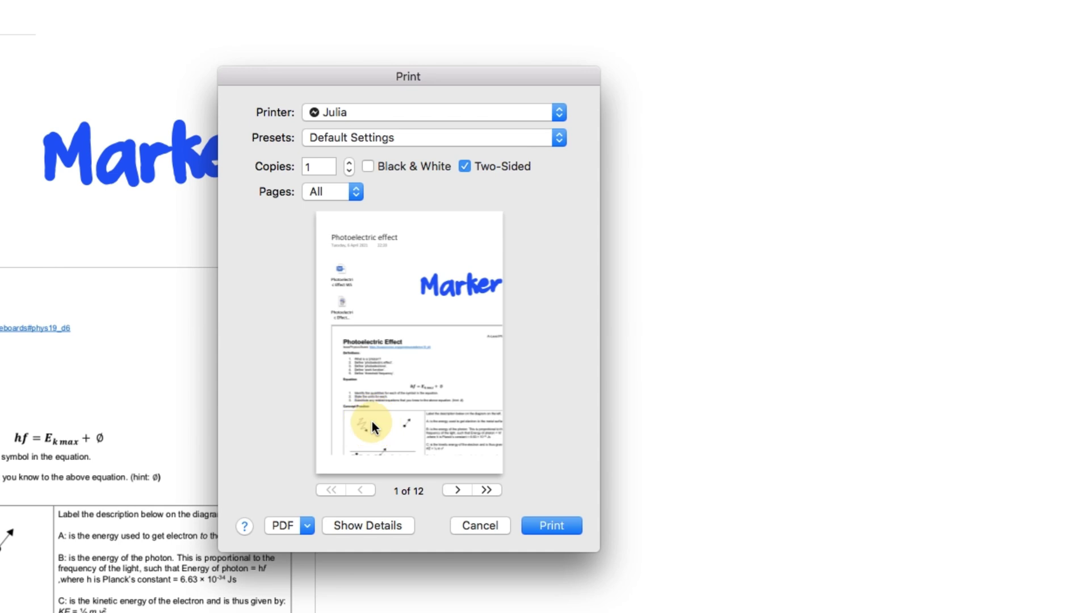
click(393, 526)
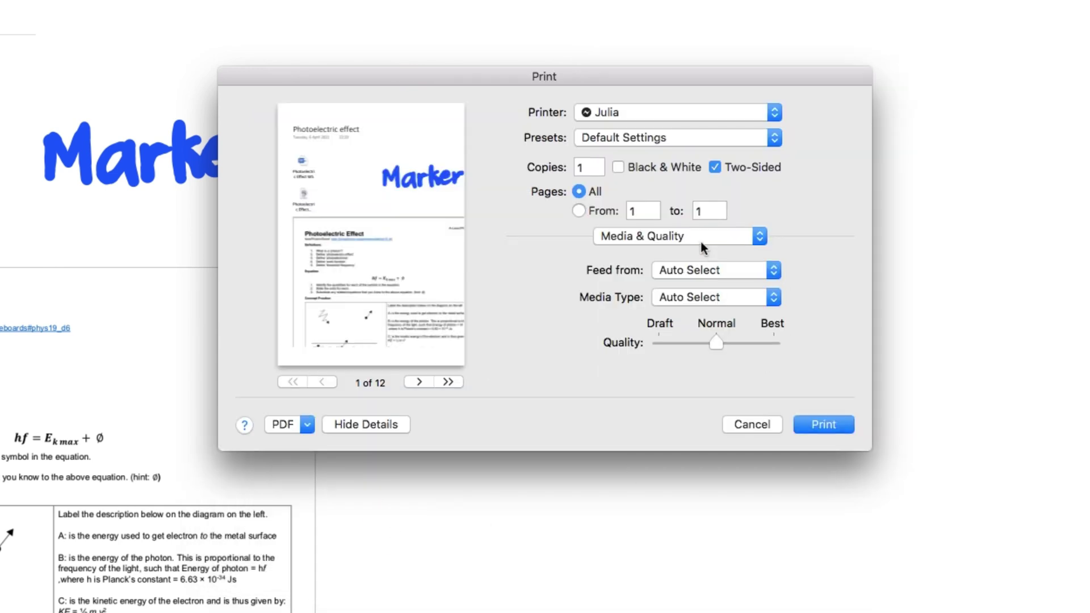
In the Layout settings, set Pages per Sheet to 2.
click(700, 240)
click(692, 256)
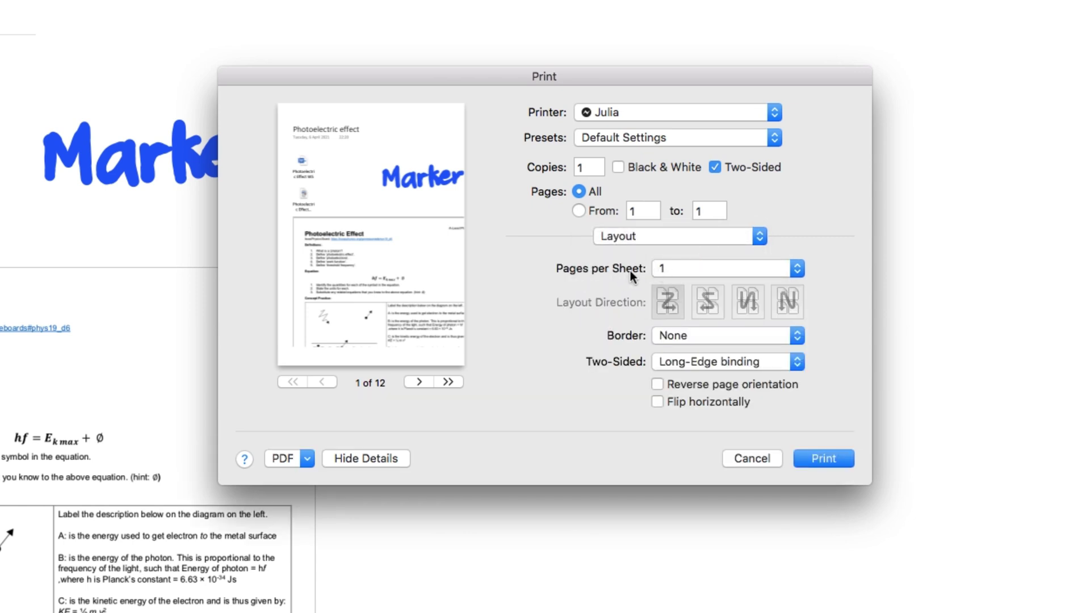
click(680, 268)
click(681, 277)
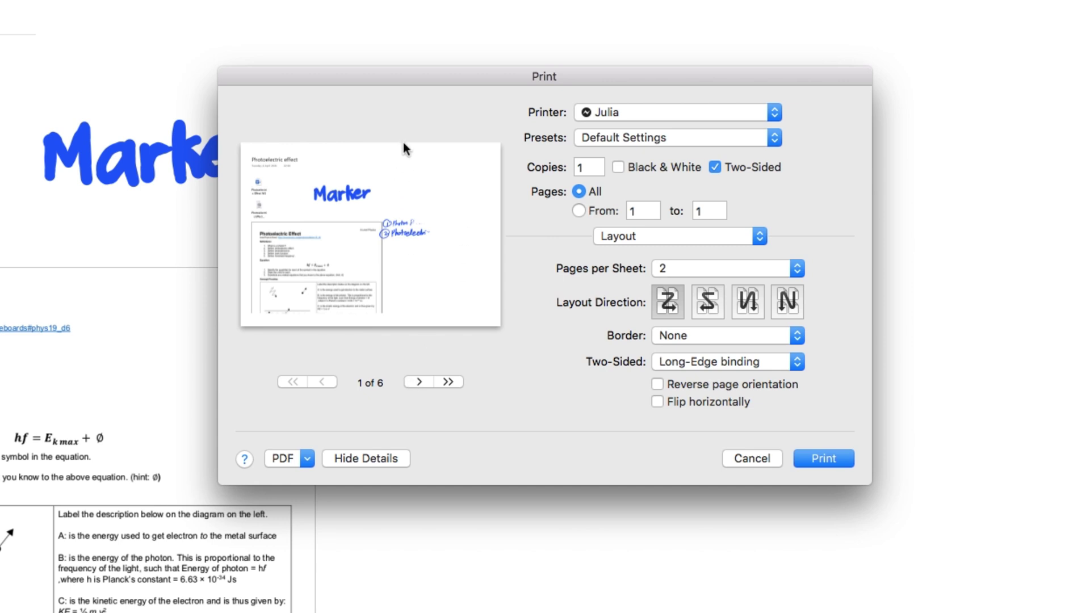
Step through the preview to sheet 5 of 6 and back to the first sheet.
click(420, 382)
click(420, 382)
click(420, 382)
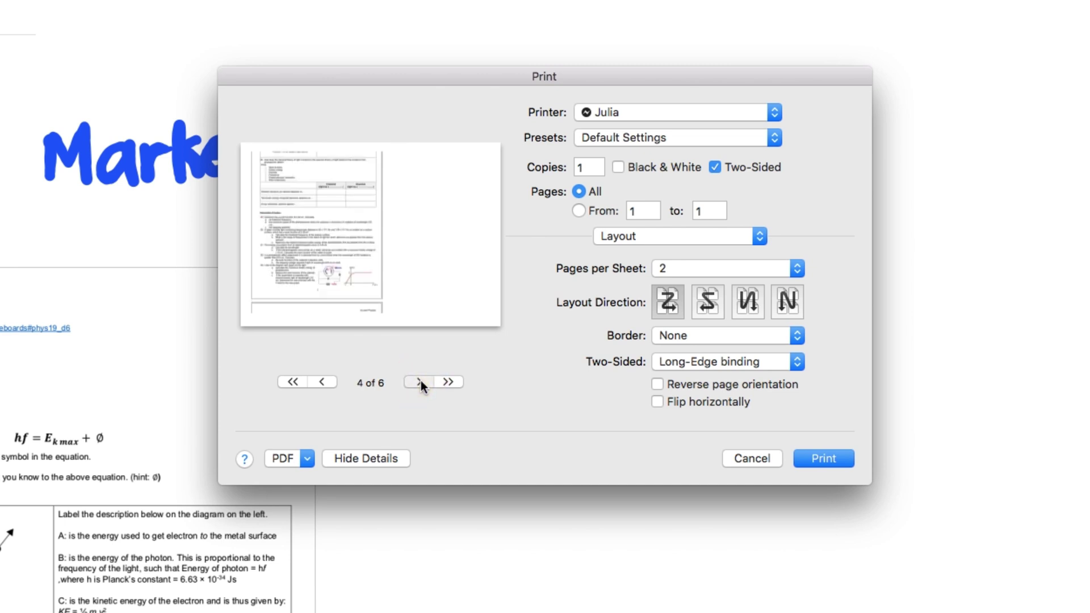
click(420, 383)
click(328, 381)
click(328, 381)
click(328, 379)
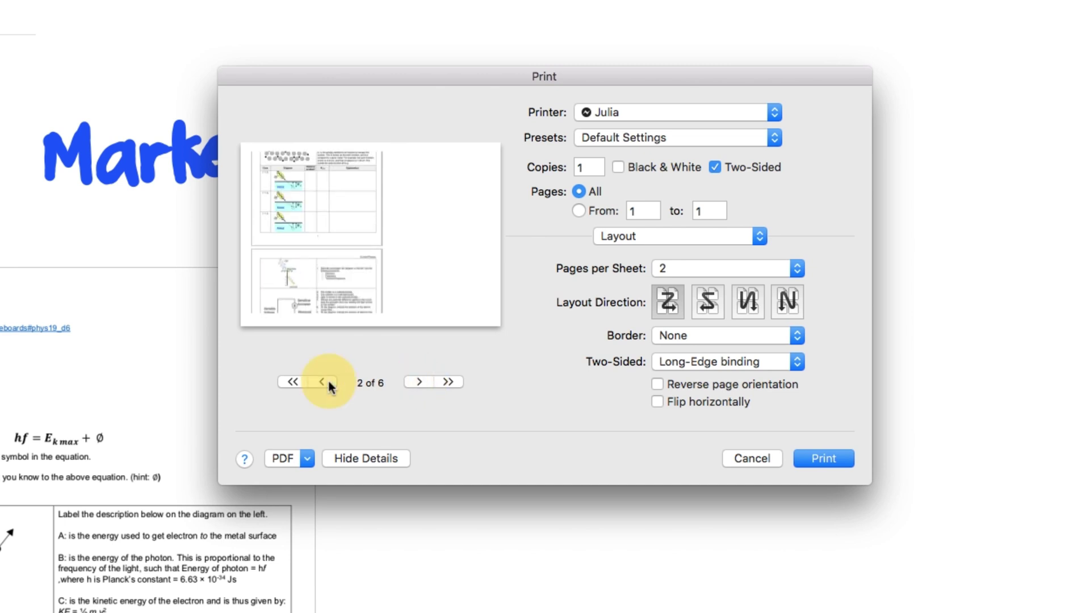
click(323, 382)
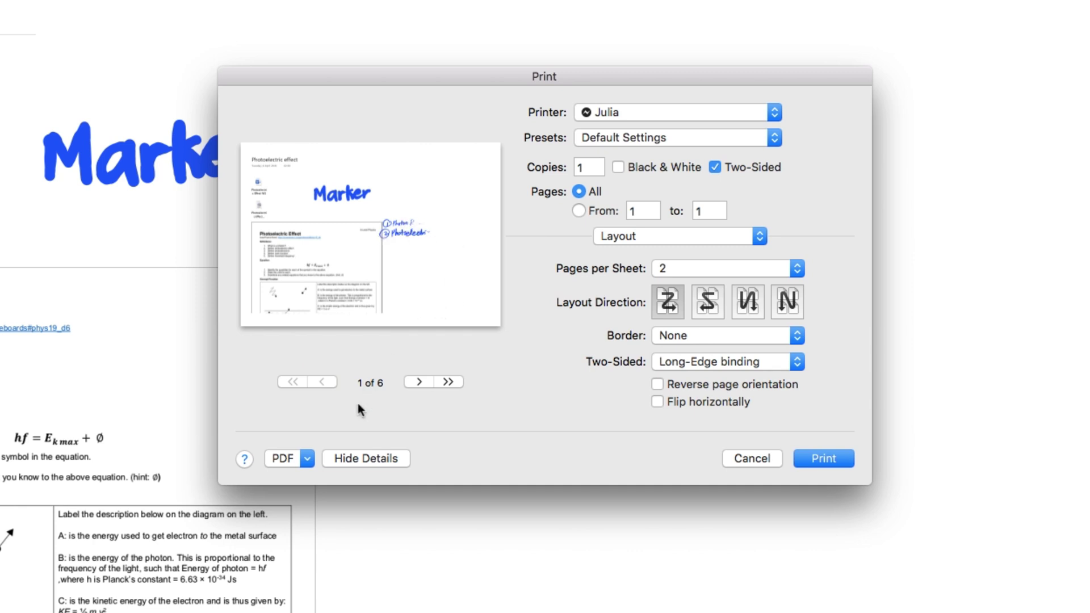
Save the printout as a PDF with the default name.
click(294, 460)
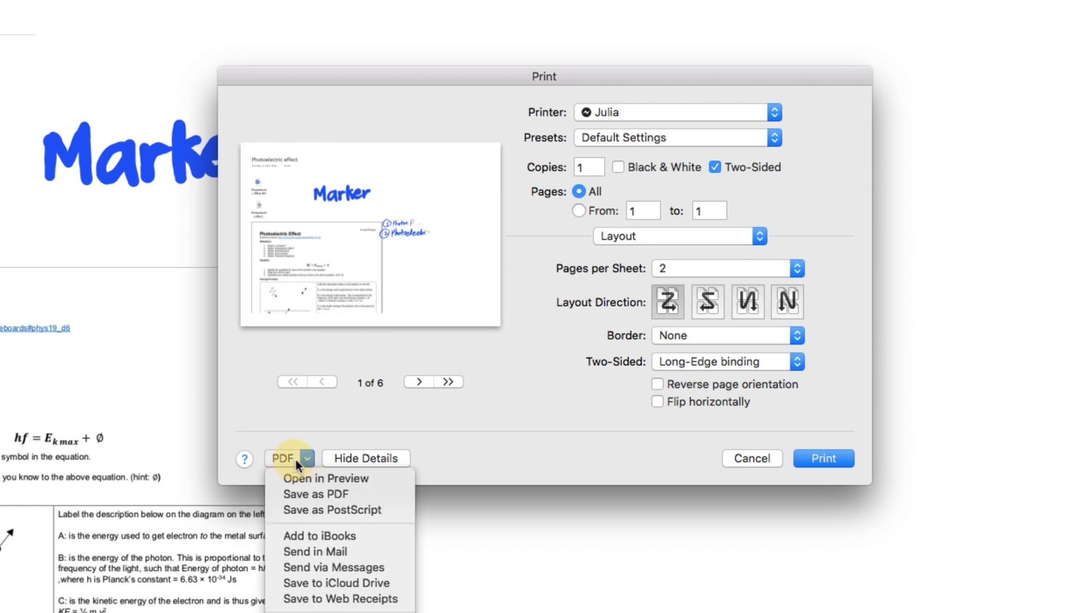
click(325, 495)
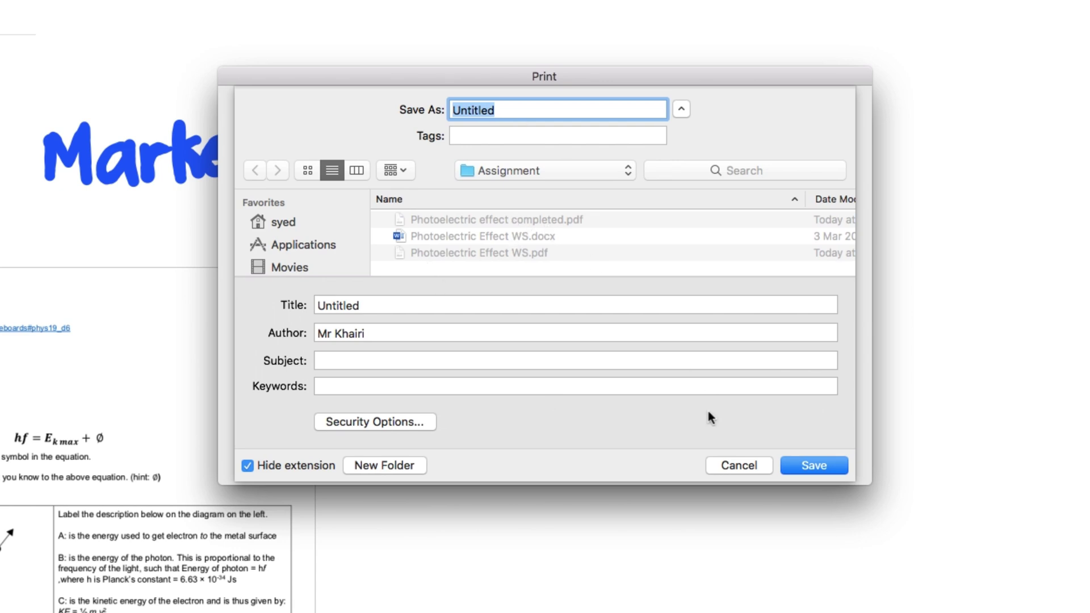
click(824, 466)
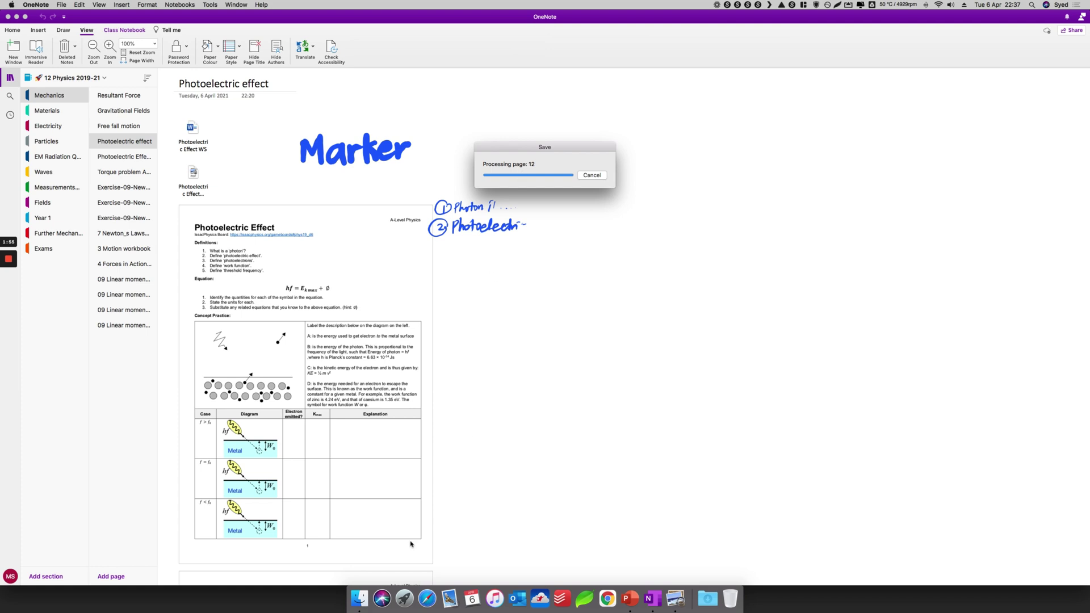
Open the Untitled PDF from Desktop > Assignment in Preview.
click(349, 595)
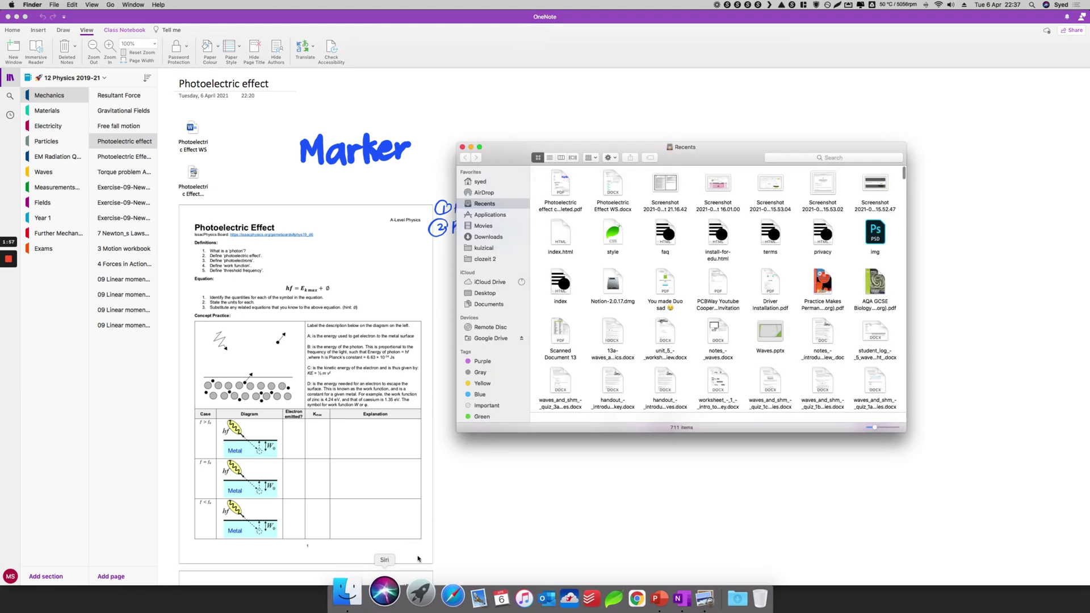
click(485, 292)
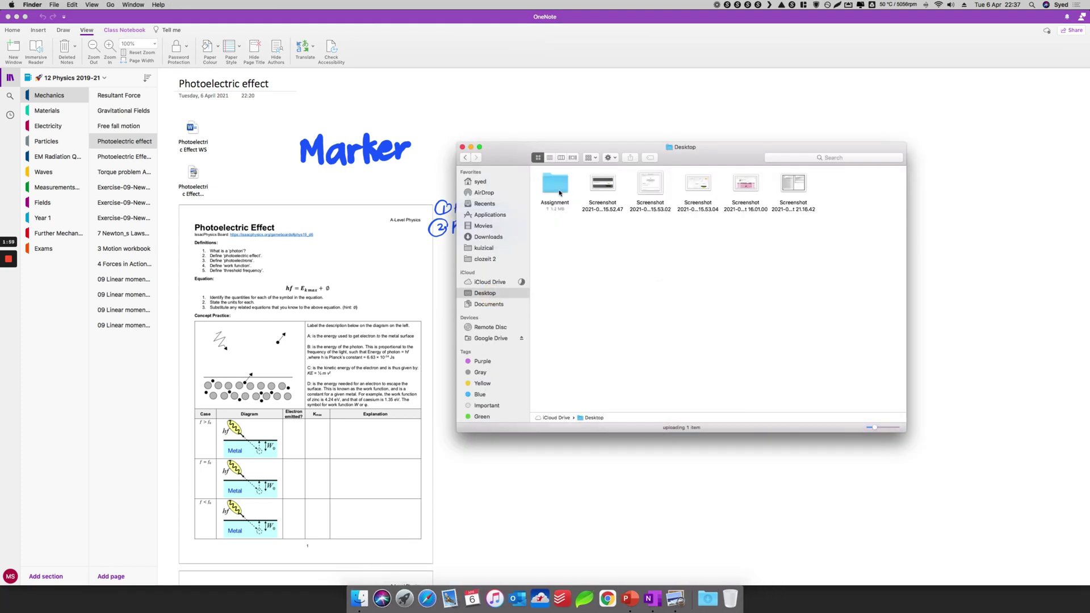
click(555, 185)
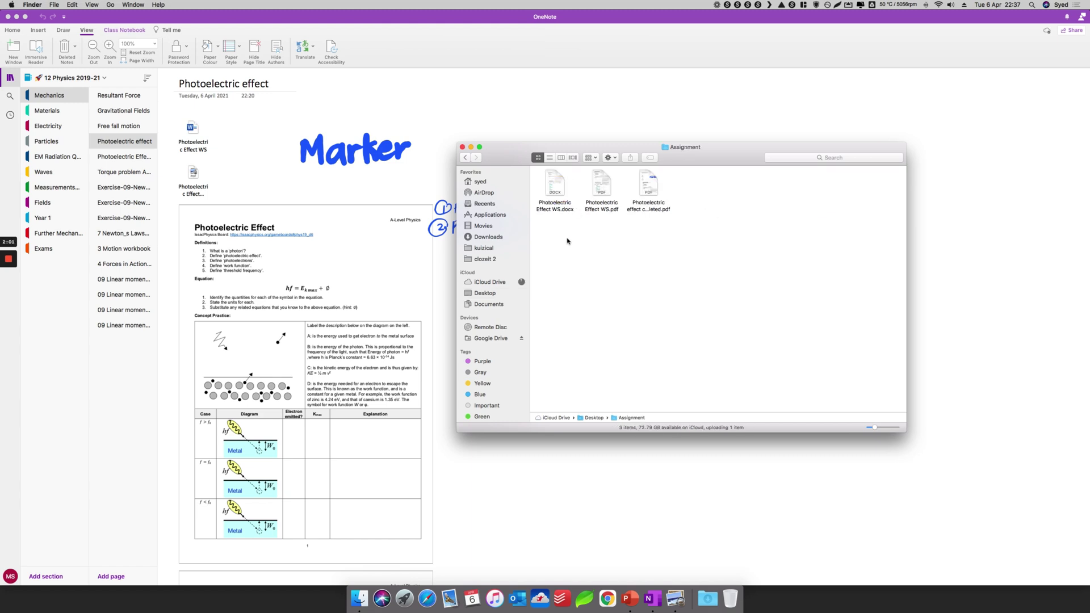
click(465, 157)
double_click(561, 186)
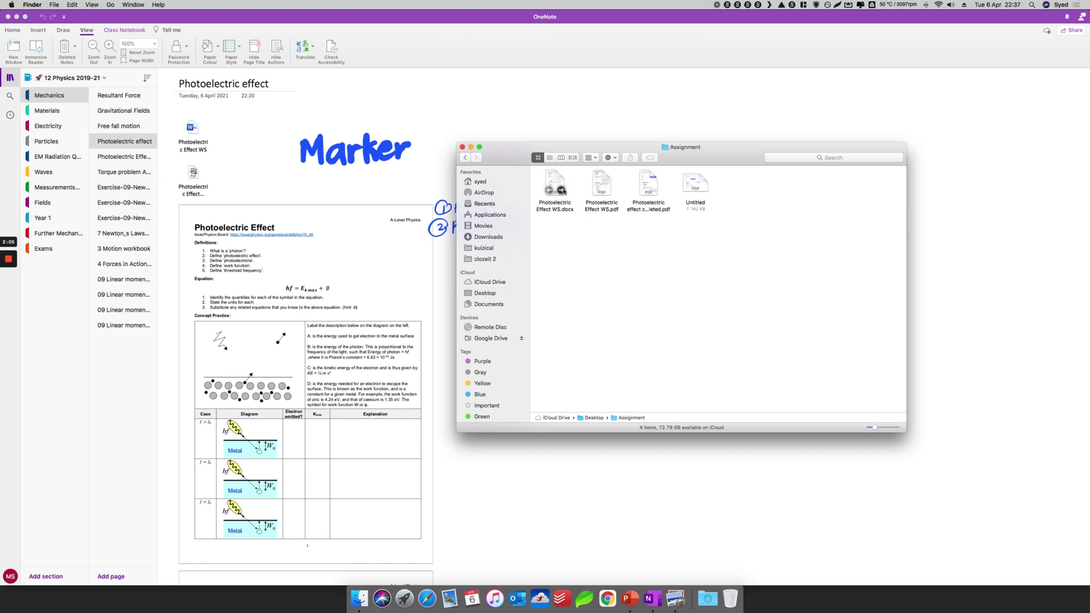
click(697, 185)
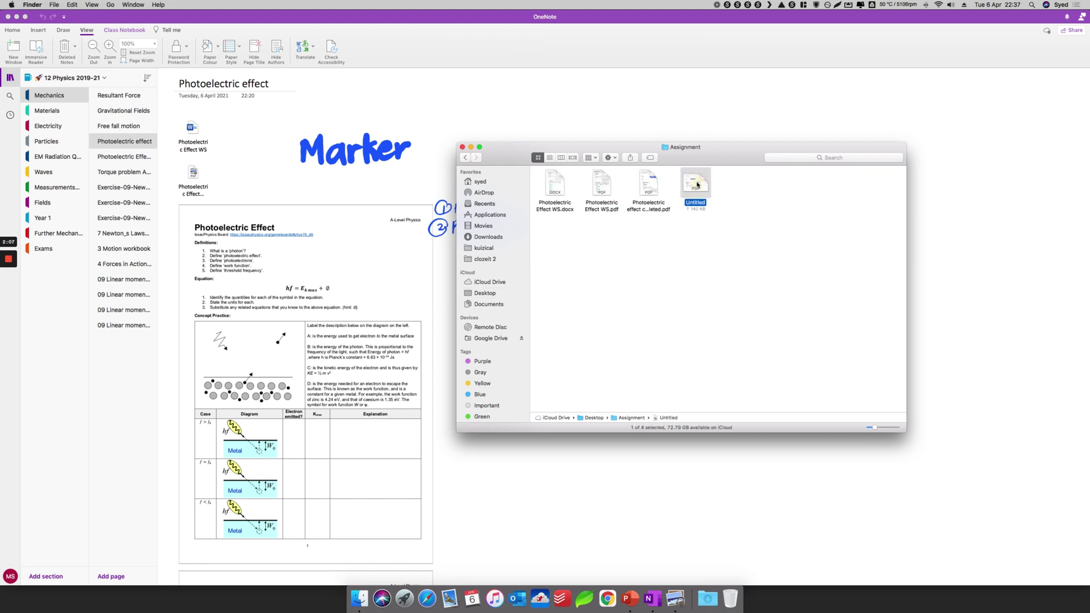
double_click(697, 185)
Scroll through the six-sheet two-up Untitled PDF, then close Preview.
scroll(514, 245, down, 4)
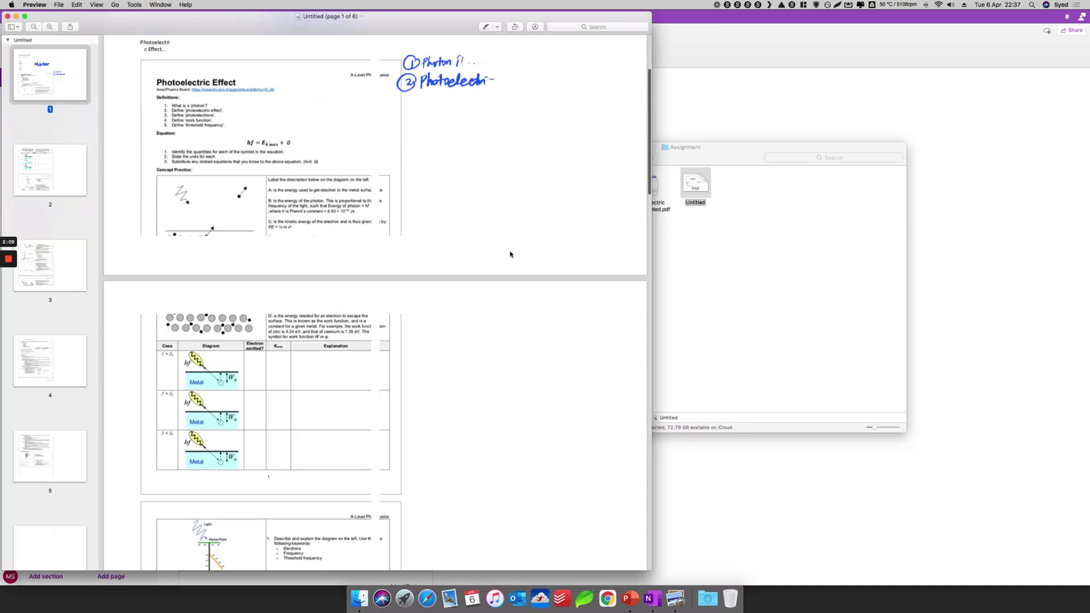
scroll(510, 251, down, 3)
scroll(510, 252, up, 10)
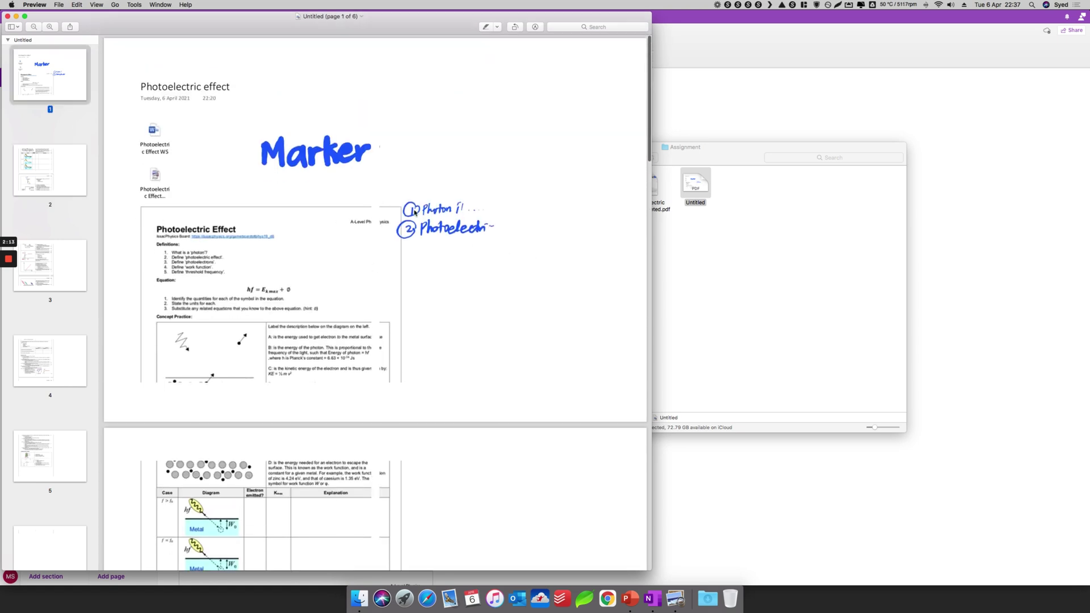
scroll(551, 323, down, 15)
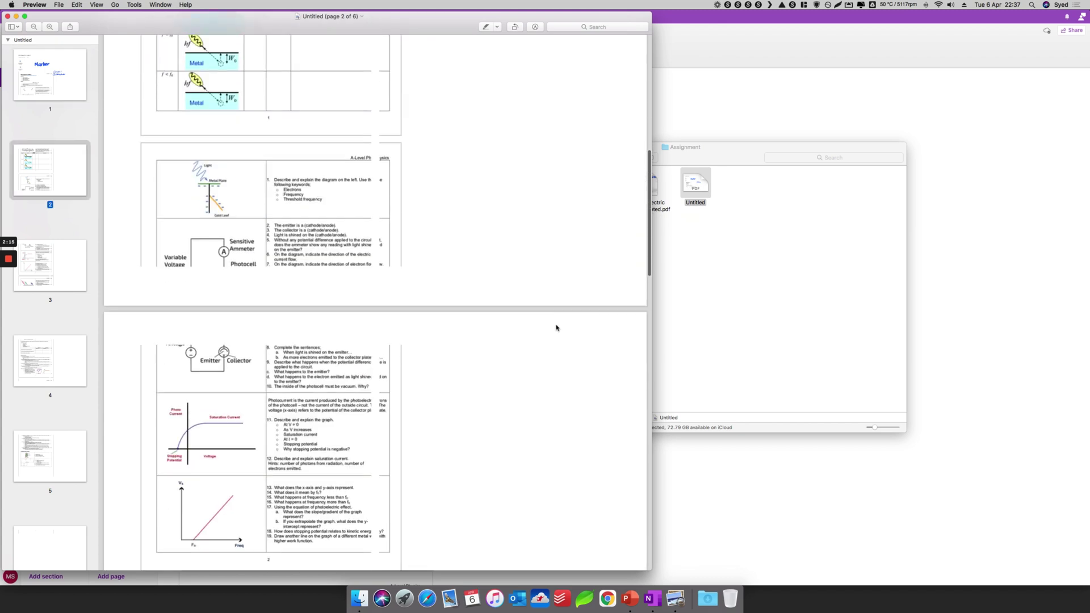
scroll(556, 327, up, 15)
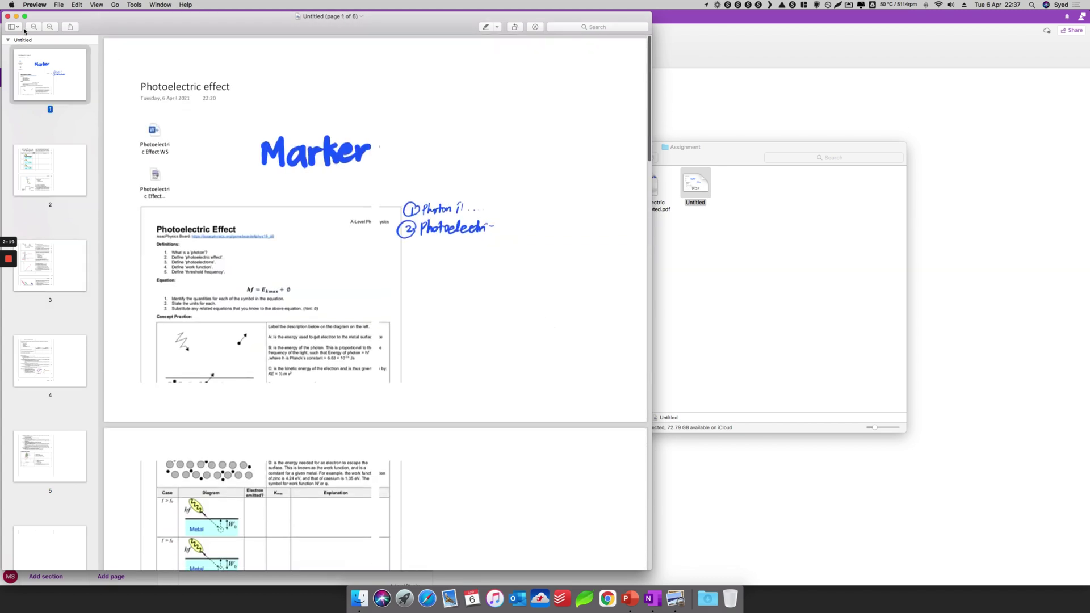
click(7, 16)
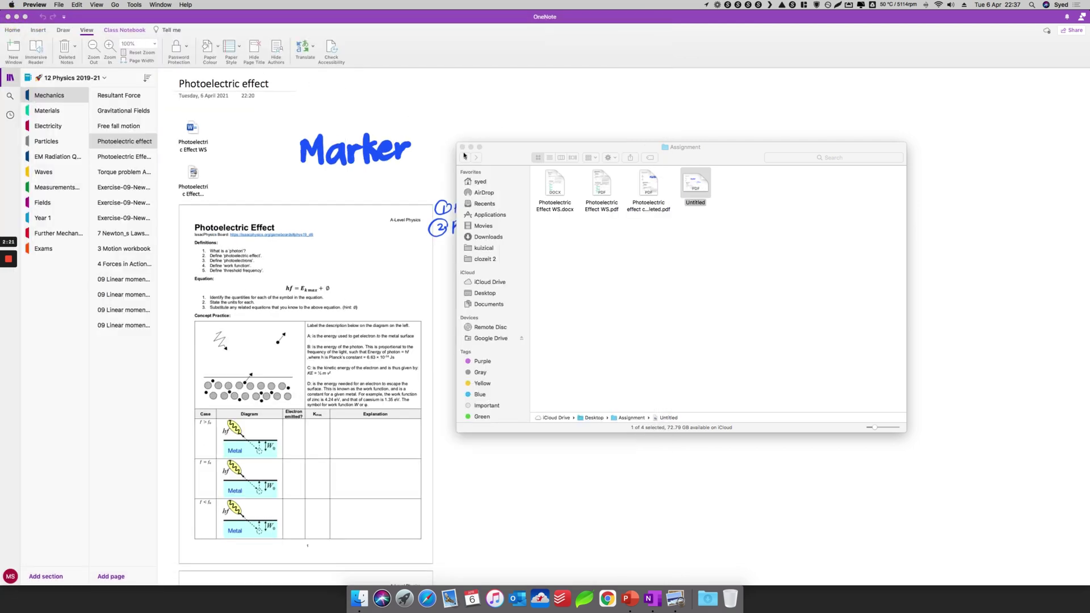
Close the Assignment Finder window to return to the Photoelectric effect page, dismissing the page's context menu.
click(462, 147)
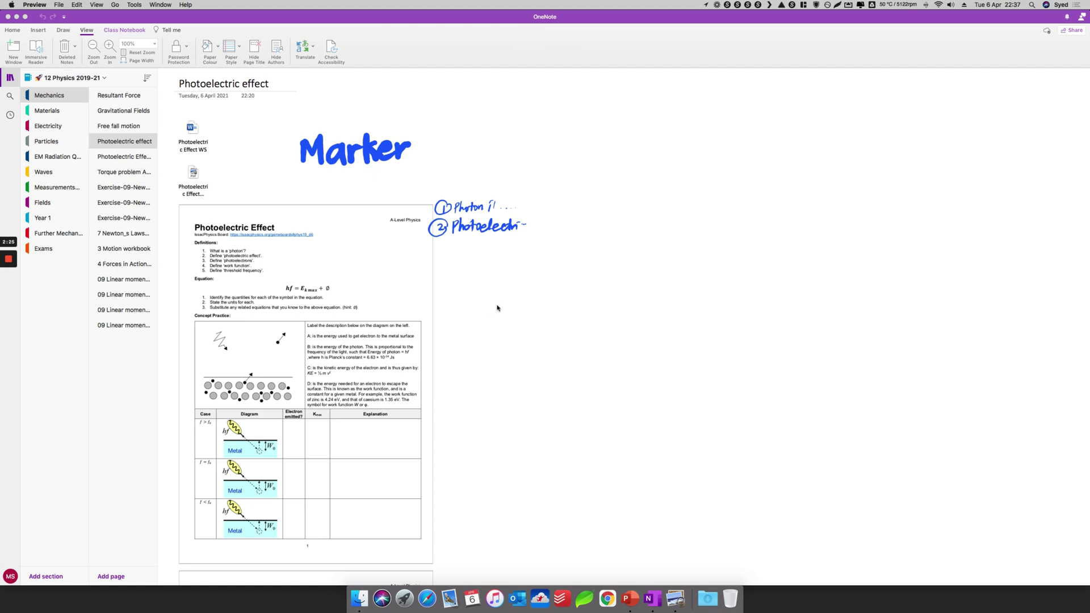
right_click(474, 275)
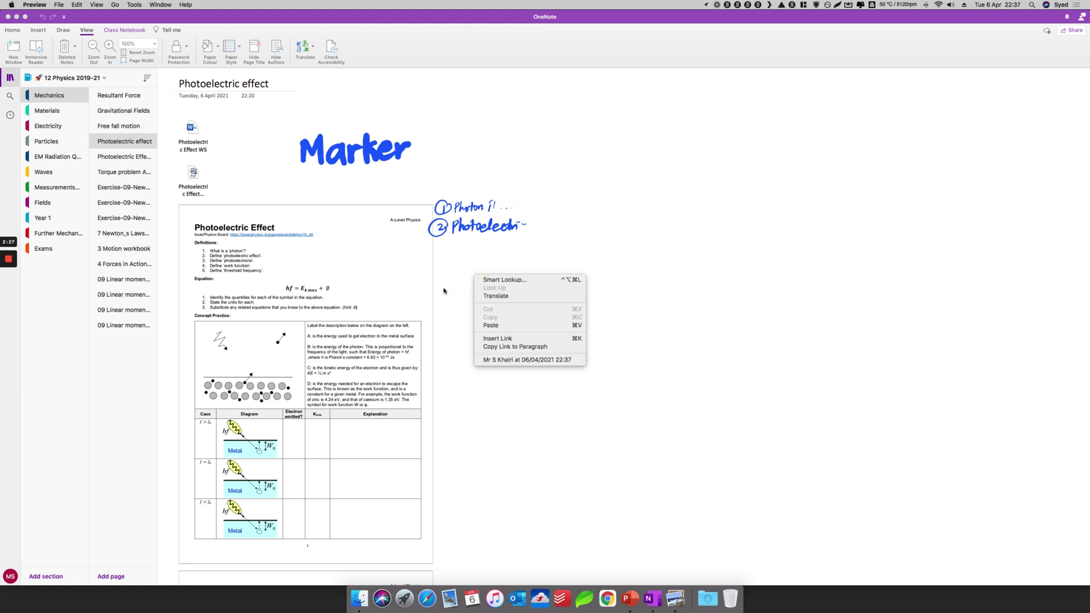
click(446, 287)
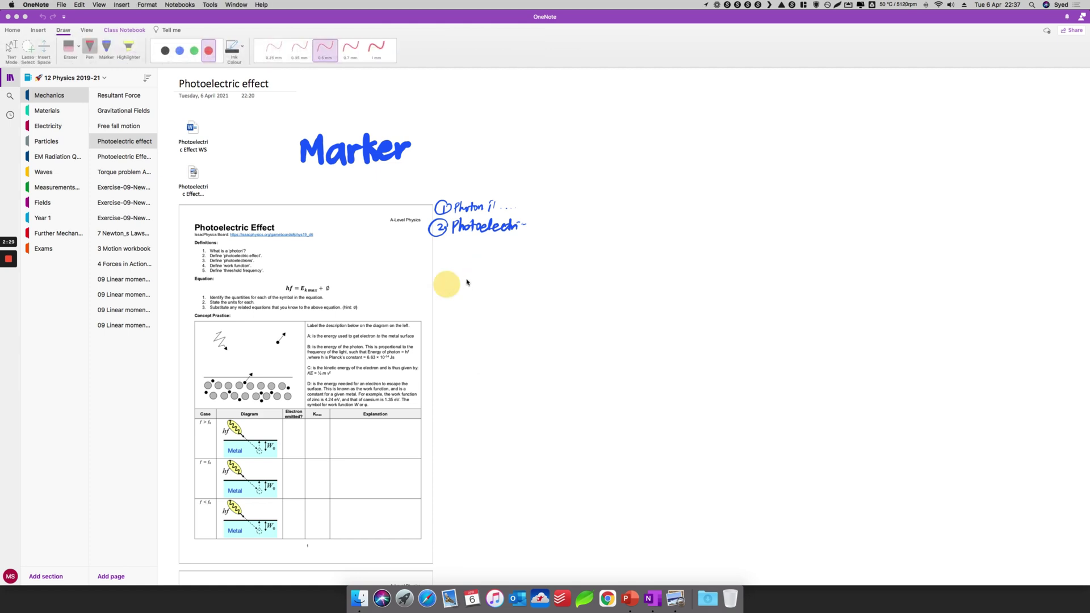